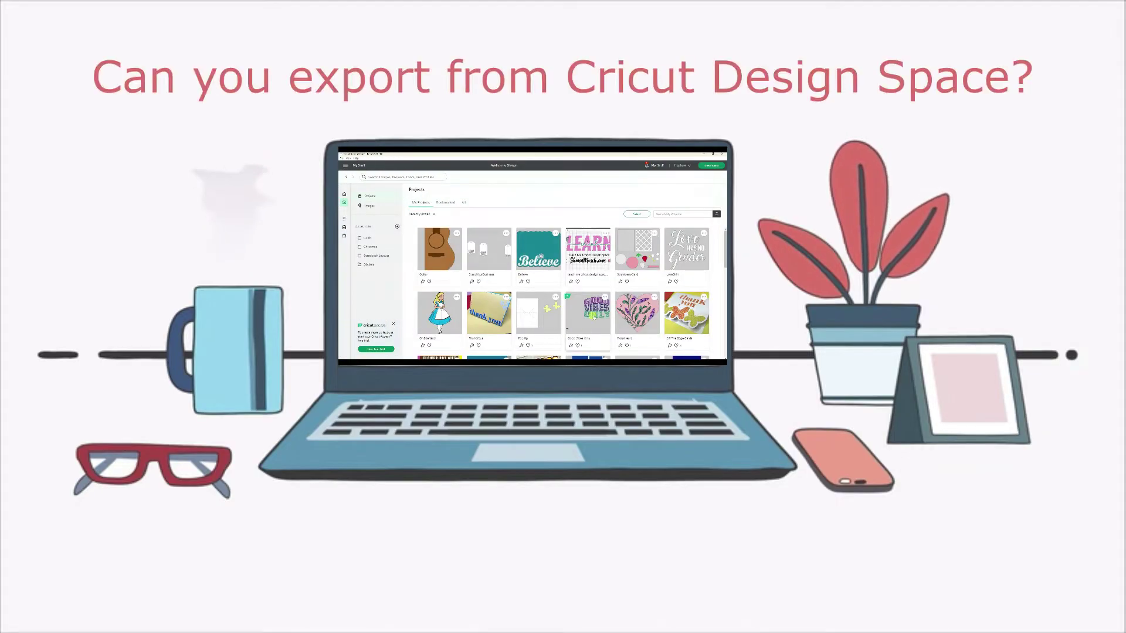
# - Open the Good Vibes Only project for customizing on the canvas and save it
pyautogui.click(594, 313)
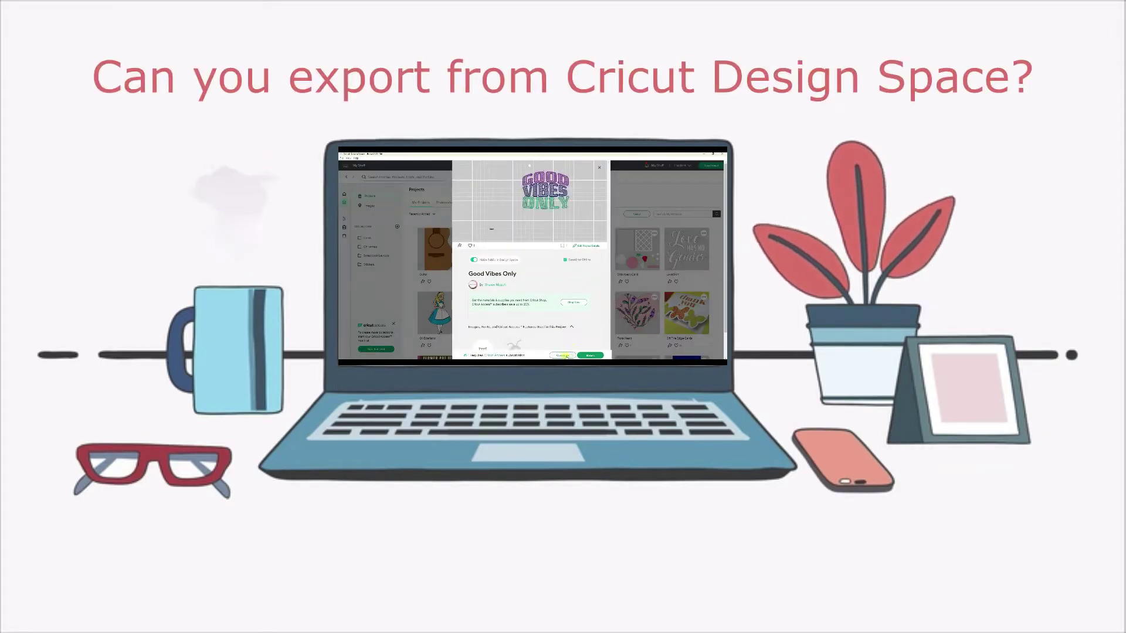
pyautogui.click(567, 356)
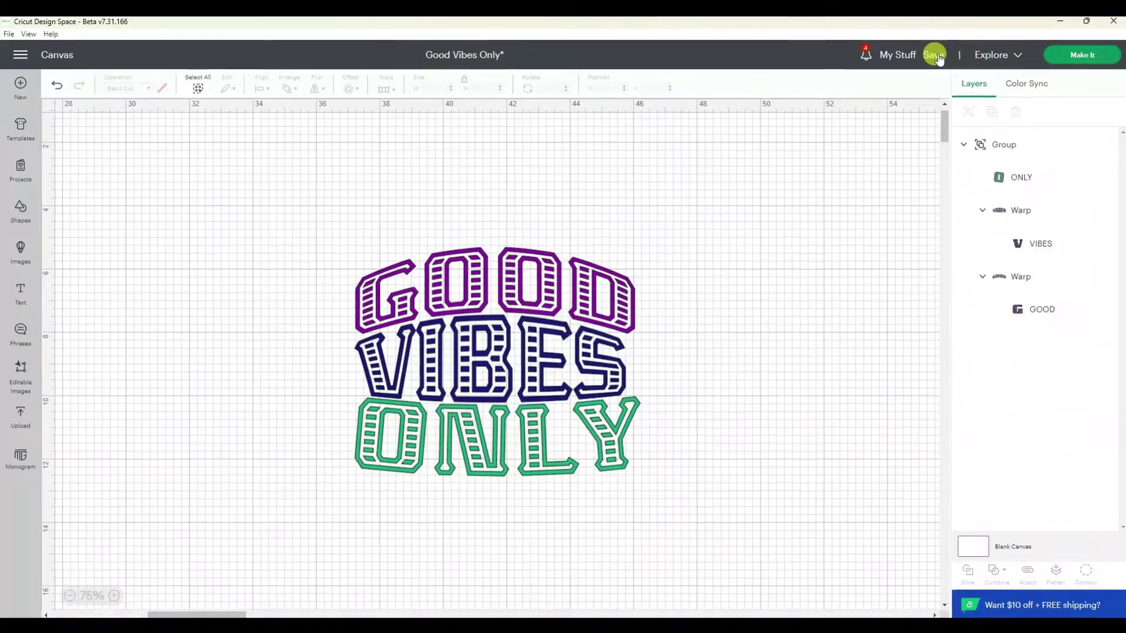
pyautogui.click(945, 55)
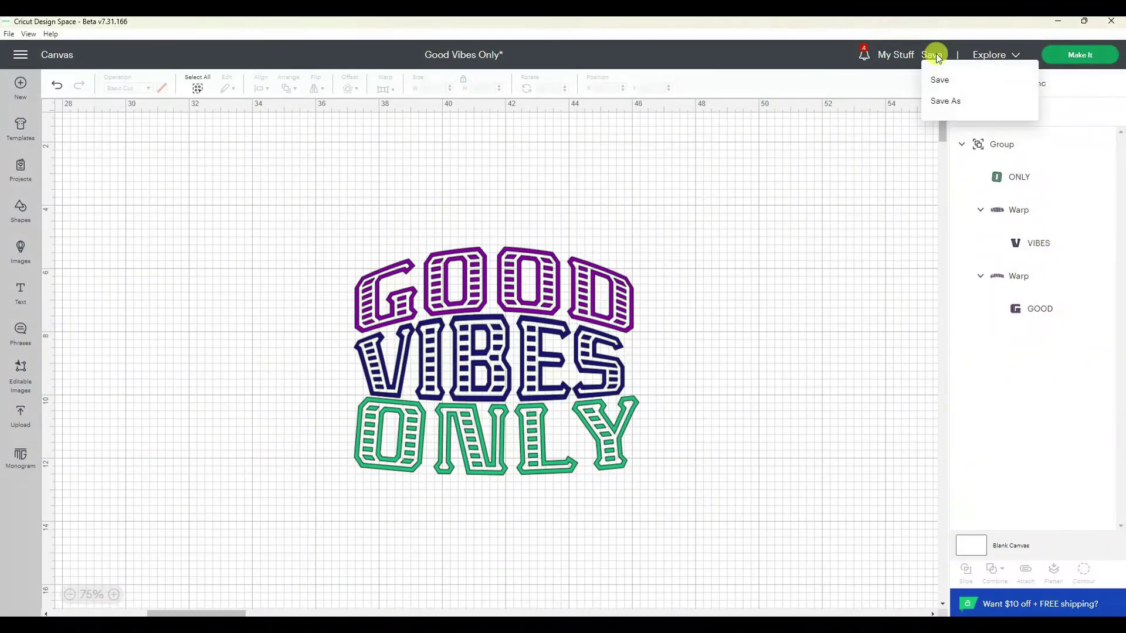
pyautogui.click(952, 79)
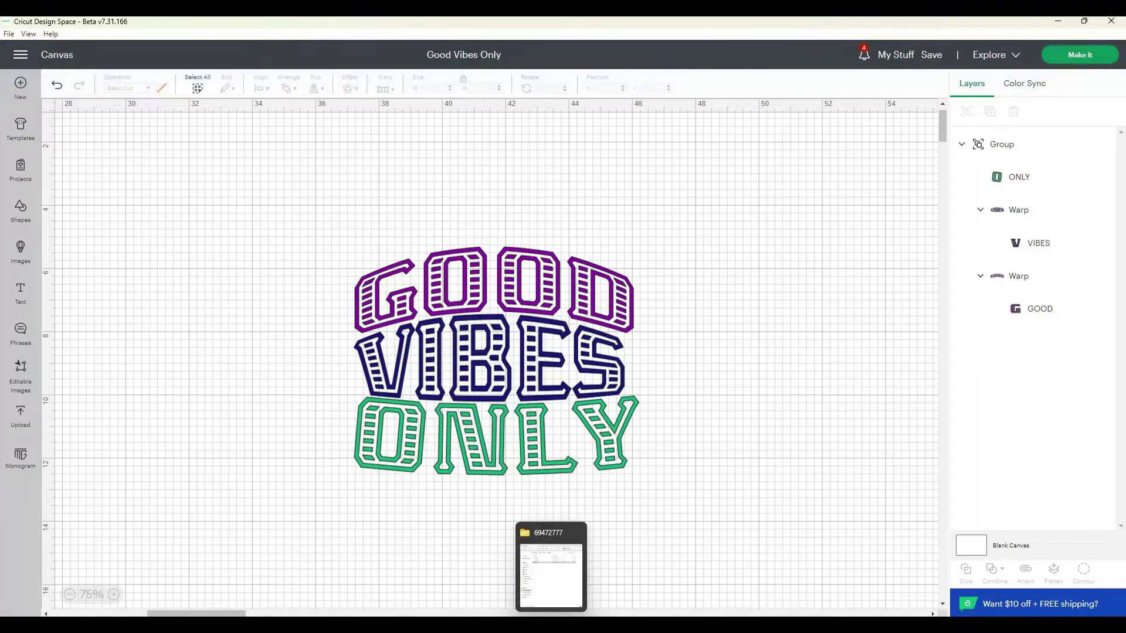
# - Switch to File Explorer and open the LocalData folder inside .cricut-design-space in the profile folder under Users on drive C
pyautogui.click(553, 625)
pyautogui.click(132, 448)
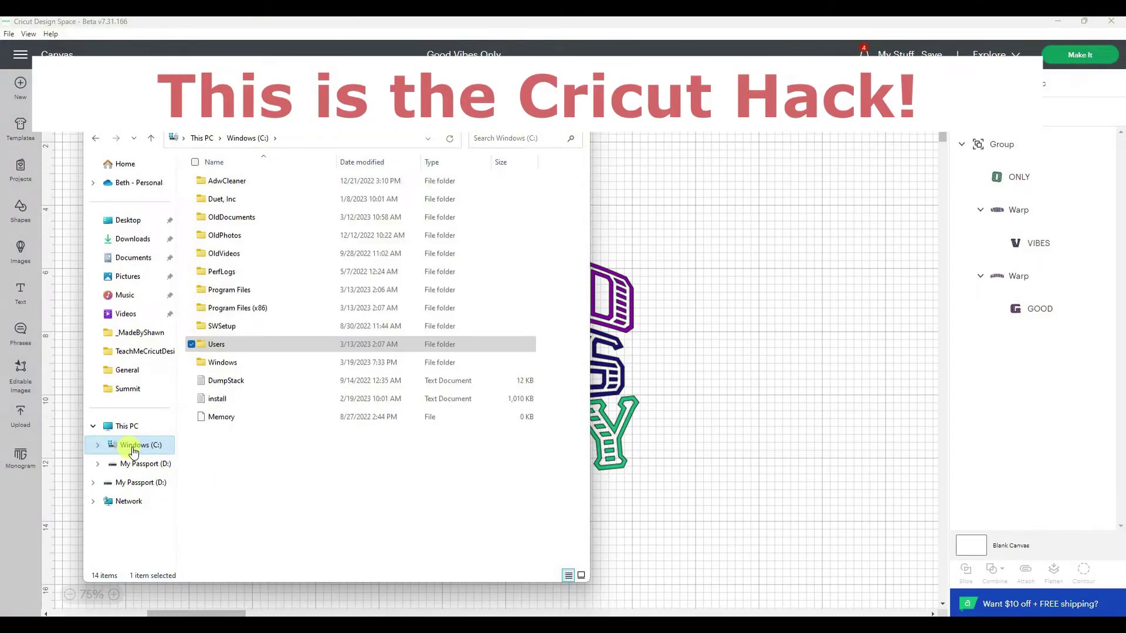
pyautogui.click(228, 348)
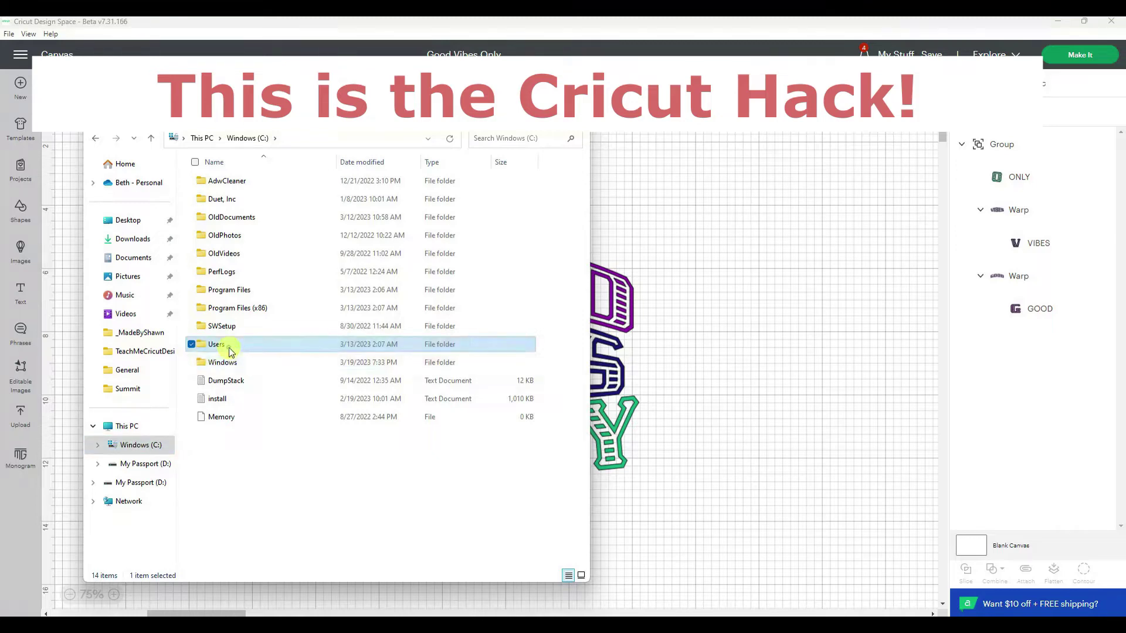
pyautogui.doubleClick(229, 351)
pyautogui.doubleClick(226, 184)
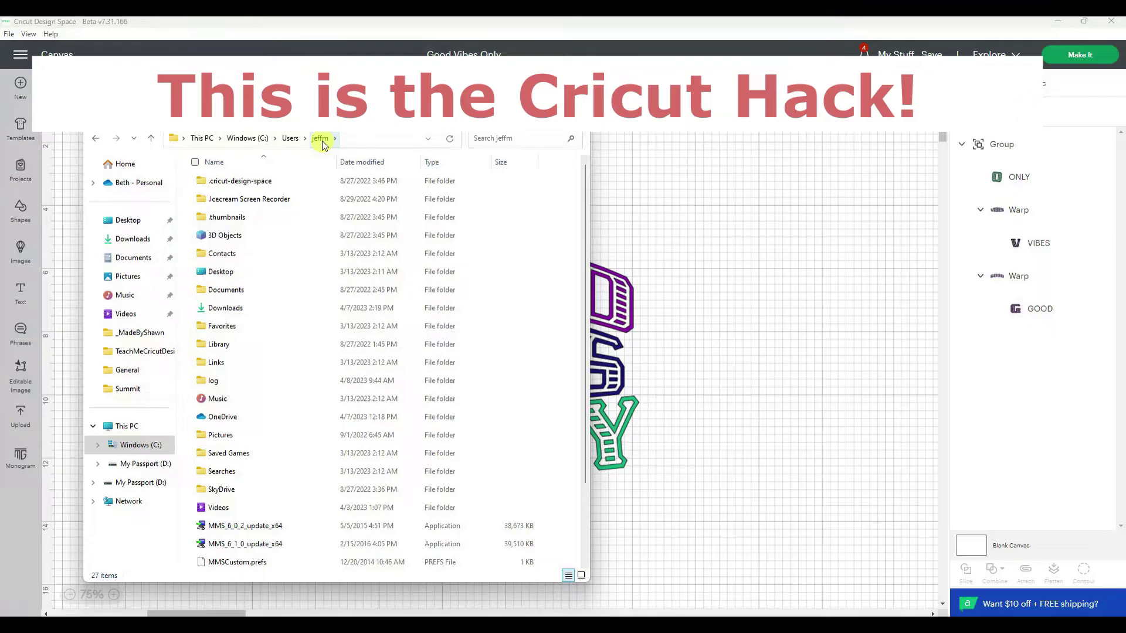
pyautogui.doubleClick(247, 182)
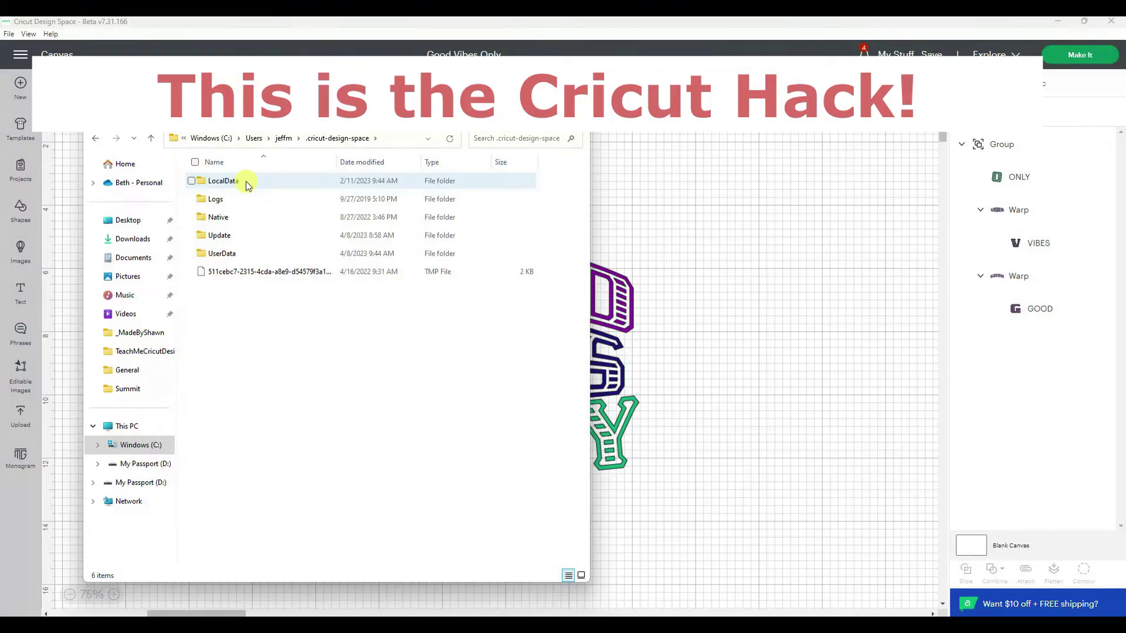
pyautogui.doubleClick(247, 183)
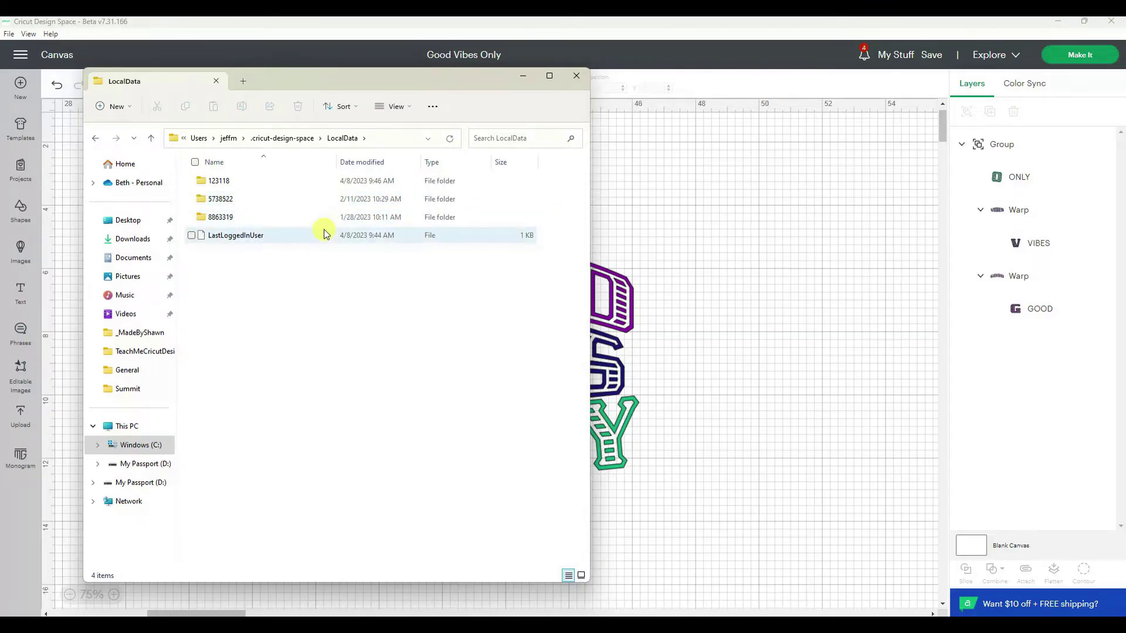
# - Open the Canvas folder inside the most recently modified numbered account folder and sort its project folders by newest modification date
pyautogui.click(323, 188)
pyautogui.doubleClick(323, 188)
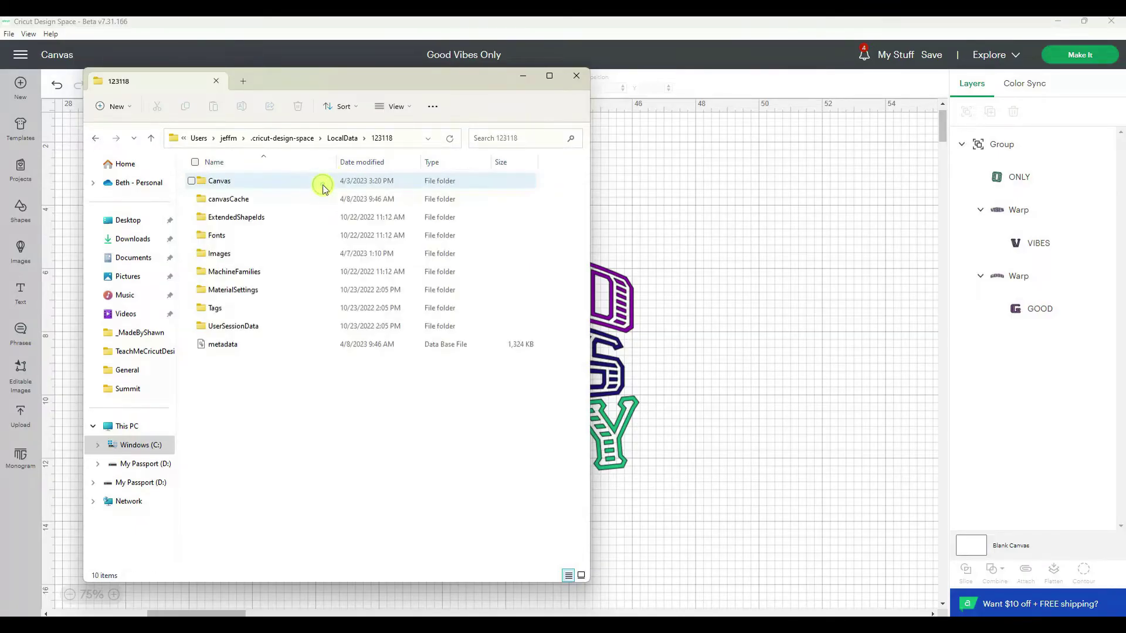
pyautogui.doubleClick(292, 183)
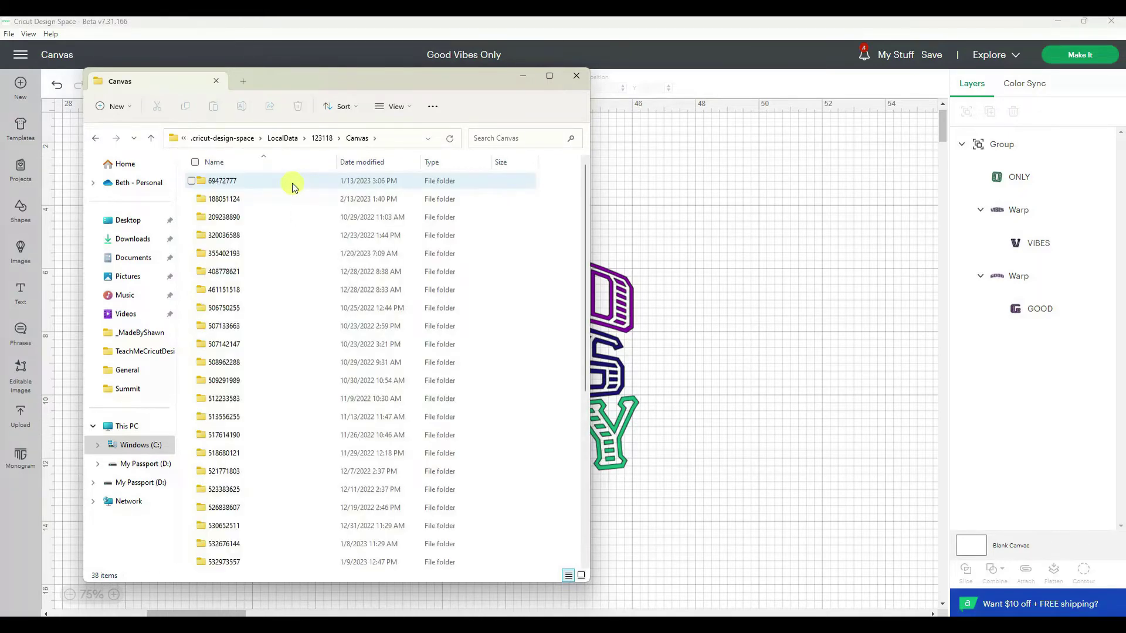
pyautogui.click(362, 163)
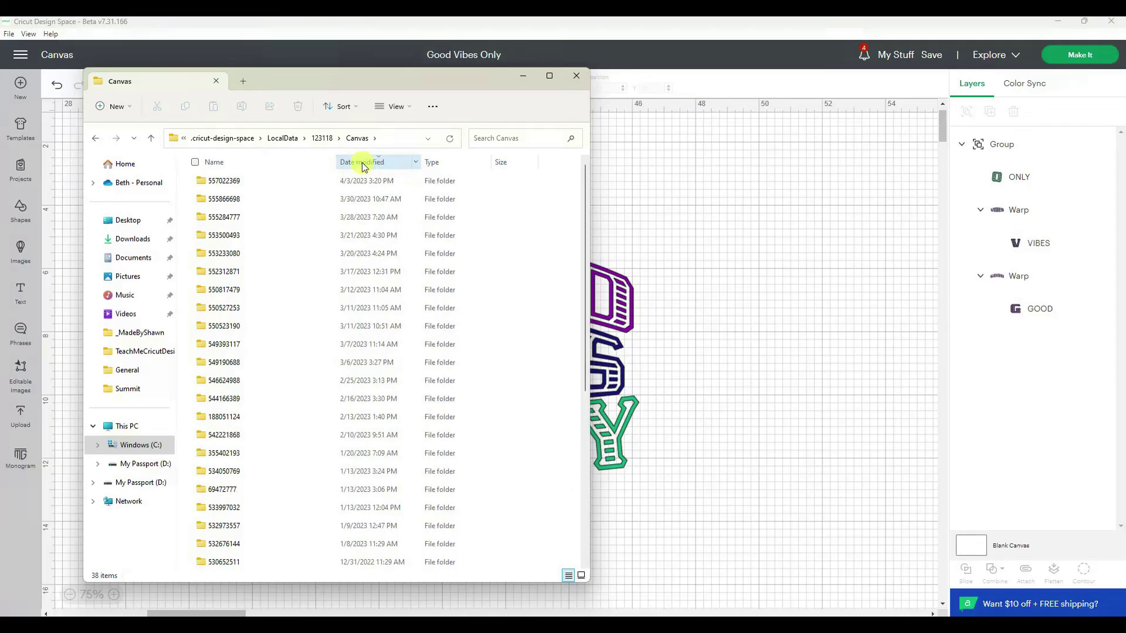
# - View the Preview image in the newest project folder and close the image viewer
pyautogui.doubleClick(228, 183)
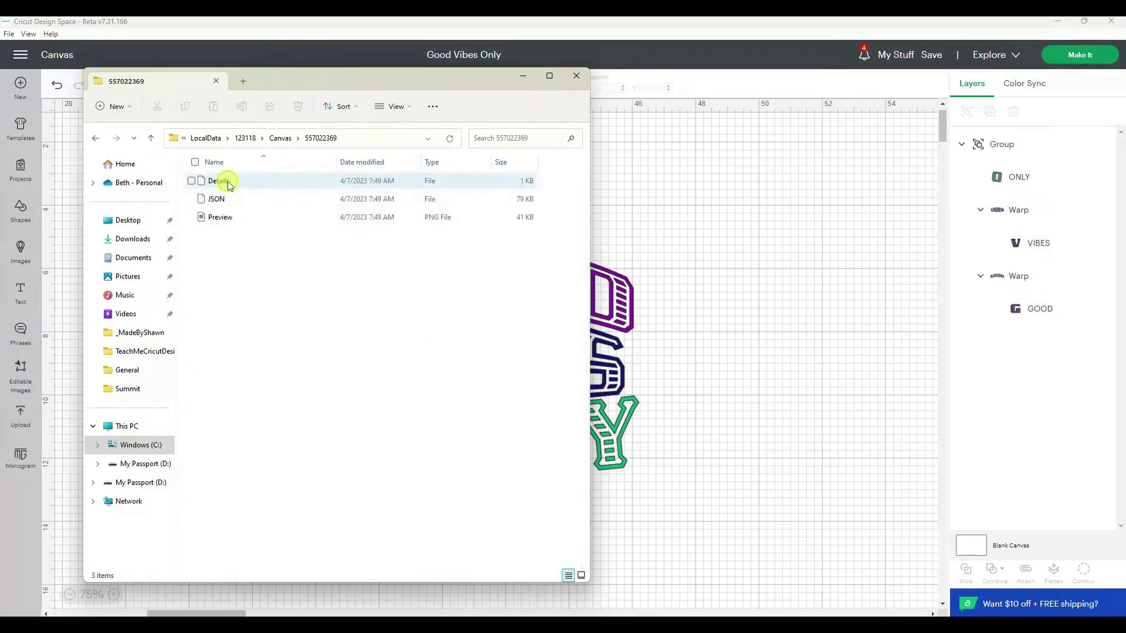
pyautogui.doubleClick(223, 218)
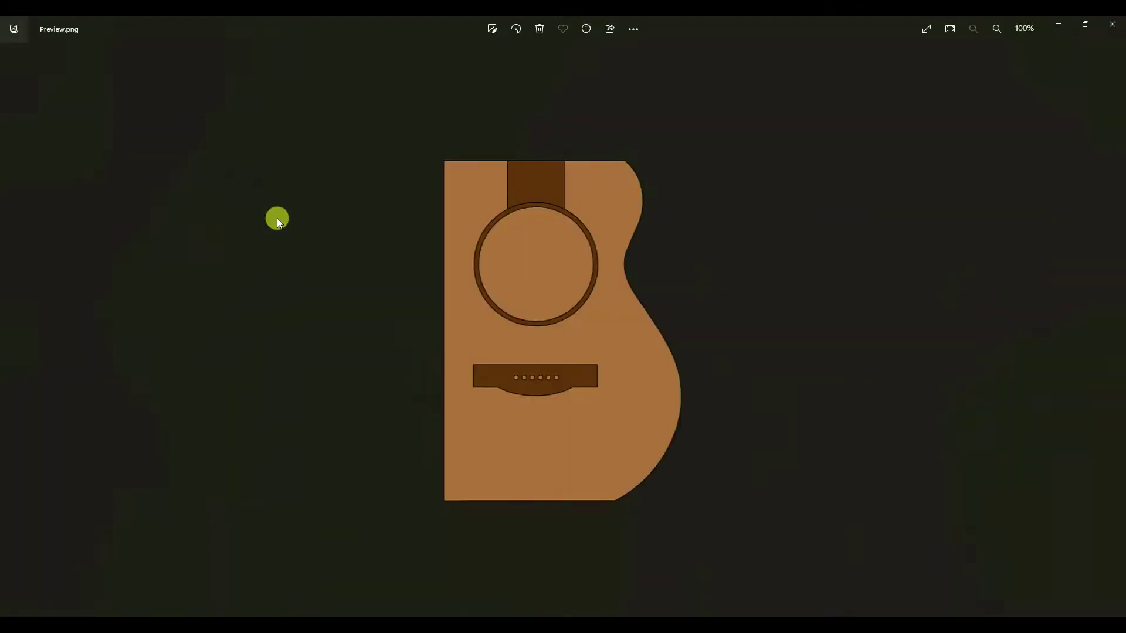
pyautogui.click(1112, 27)
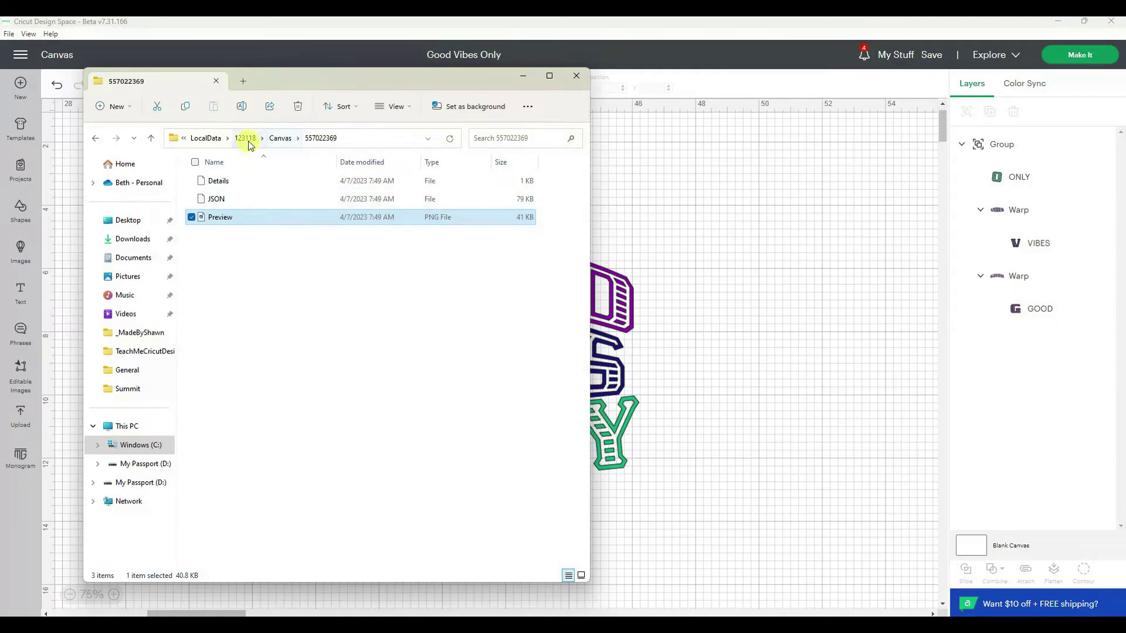
# - Check the second numbered account folder in LocalData by viewing the Preview image of a project in its Canvas folder
pyautogui.click(206, 138)
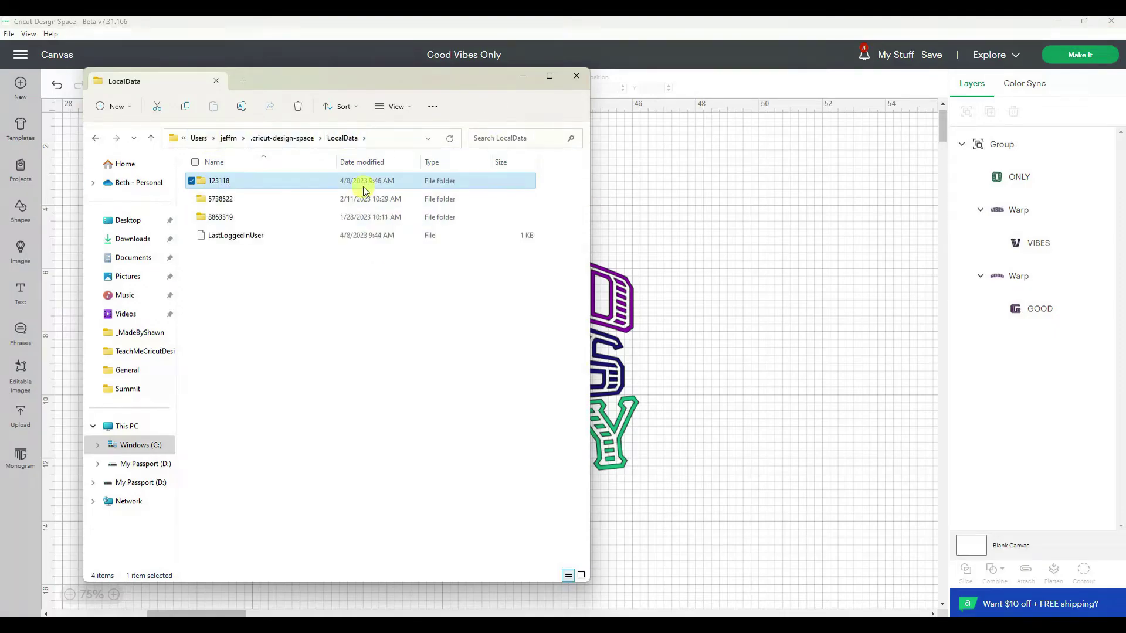
pyautogui.click(291, 138)
pyautogui.doubleClick(241, 184)
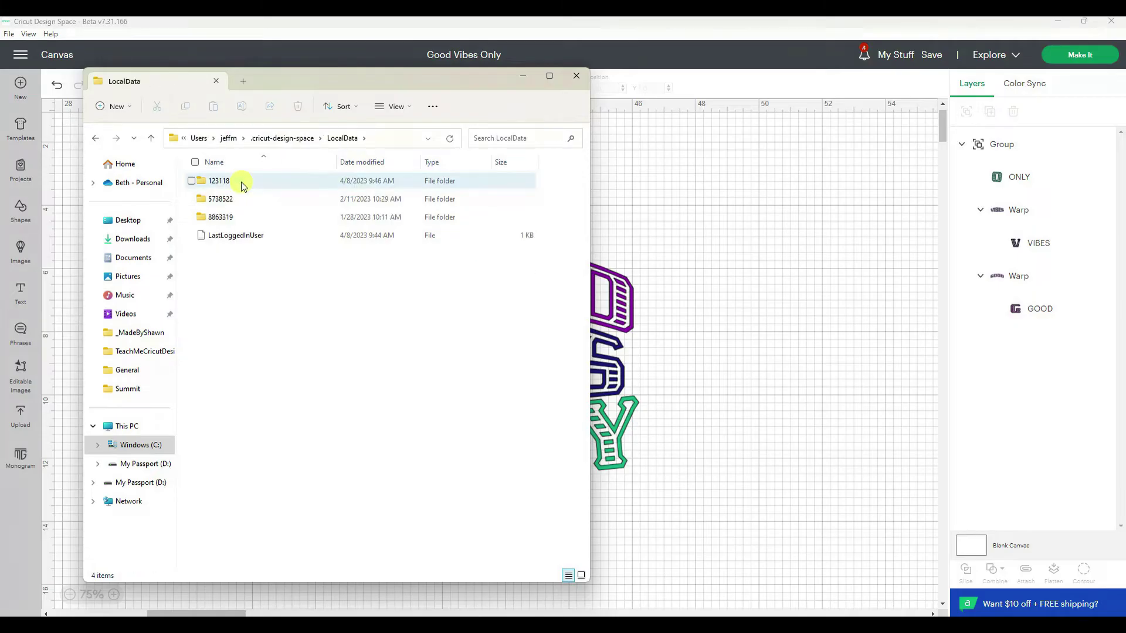
pyautogui.doubleClick(234, 199)
pyautogui.doubleClick(231, 180)
pyautogui.doubleClick(246, 181)
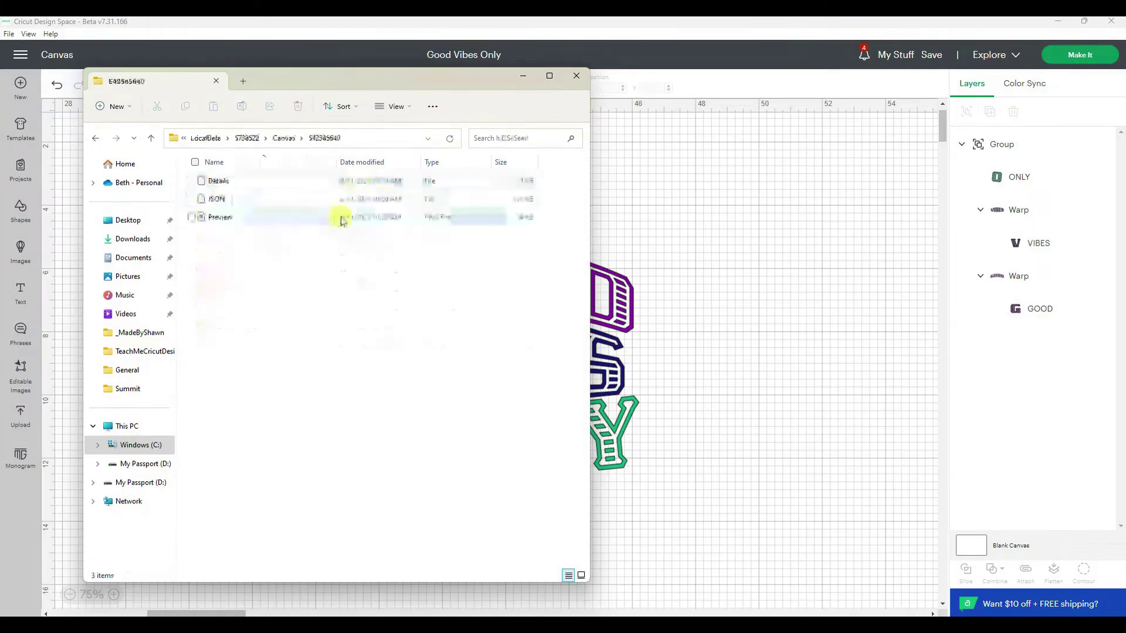
pyautogui.doubleClick(342, 218)
pyautogui.click(1112, 25)
# - Sort the first account folder's Images folder by date modified and view the Preview image in its newest subfolder
pyautogui.click(206, 138)
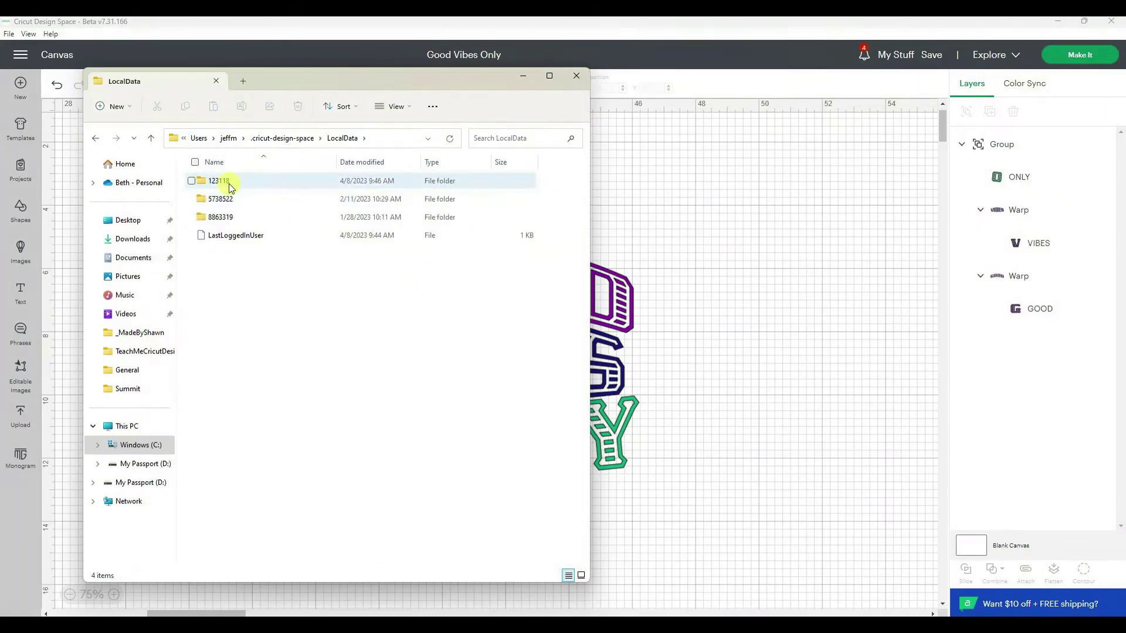
pyautogui.doubleClick(223, 180)
pyautogui.doubleClick(241, 253)
pyautogui.click(356, 170)
pyautogui.doubleClick(246, 183)
pyautogui.doubleClick(233, 219)
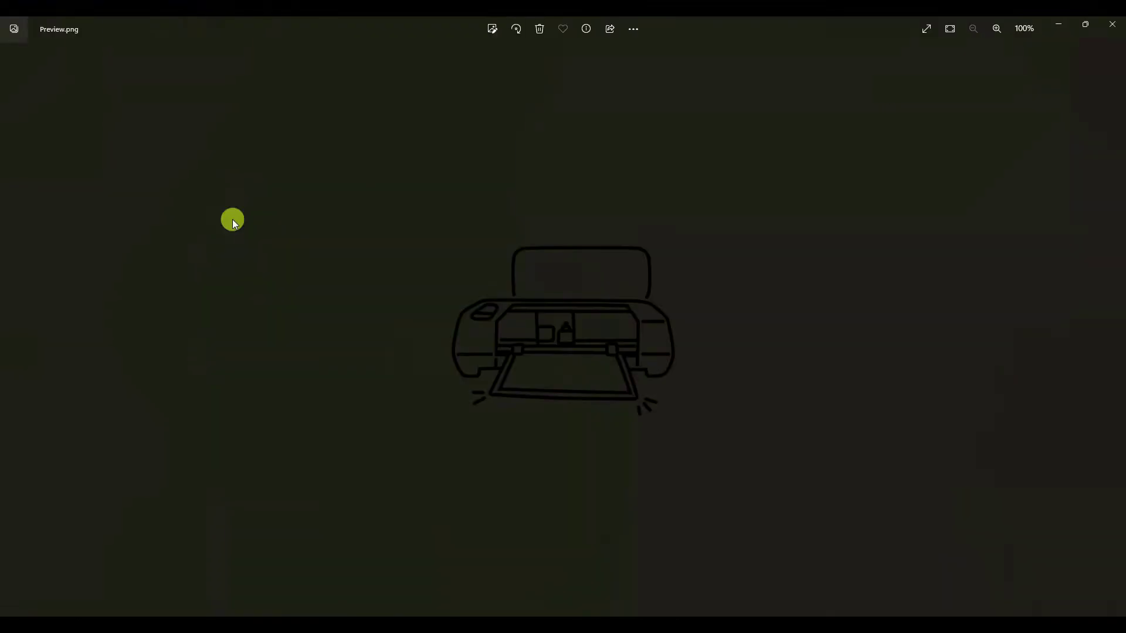
pyautogui.click(1112, 25)
# - Return to the first account folder's Canvas folder and recheck the Preview image of the most recently modified project
pyautogui.click(285, 139)
pyautogui.click(285, 139)
pyautogui.doubleClick(275, 181)
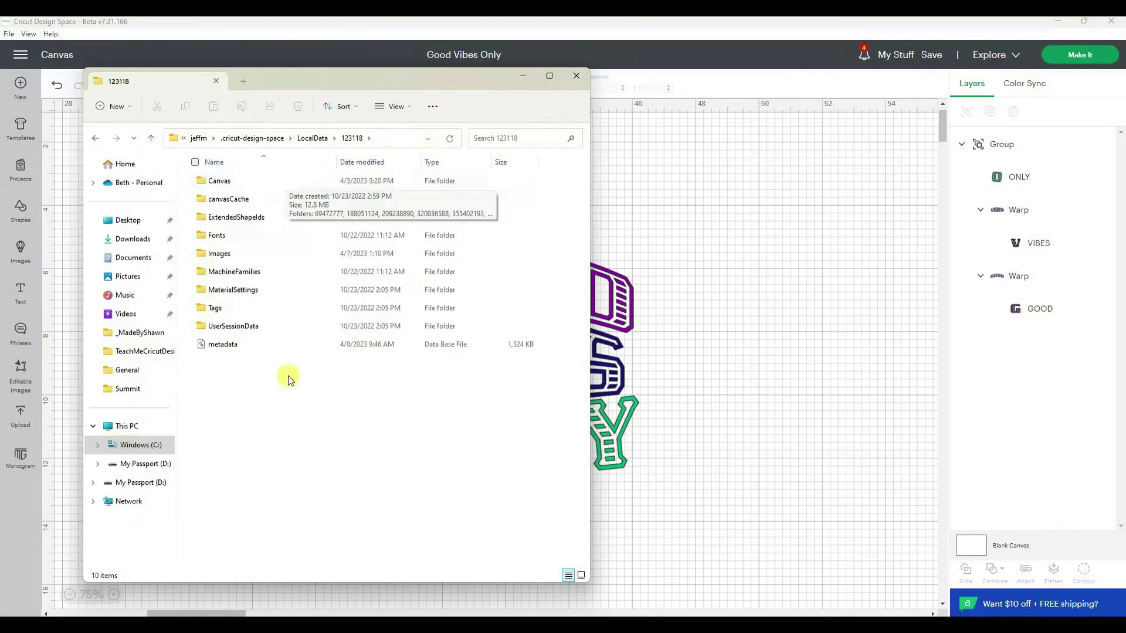
pyautogui.doubleClick(258, 181)
pyautogui.click(355, 162)
pyautogui.doubleClick(253, 181)
pyautogui.doubleClick(226, 221)
pyautogui.click(1110, 25)
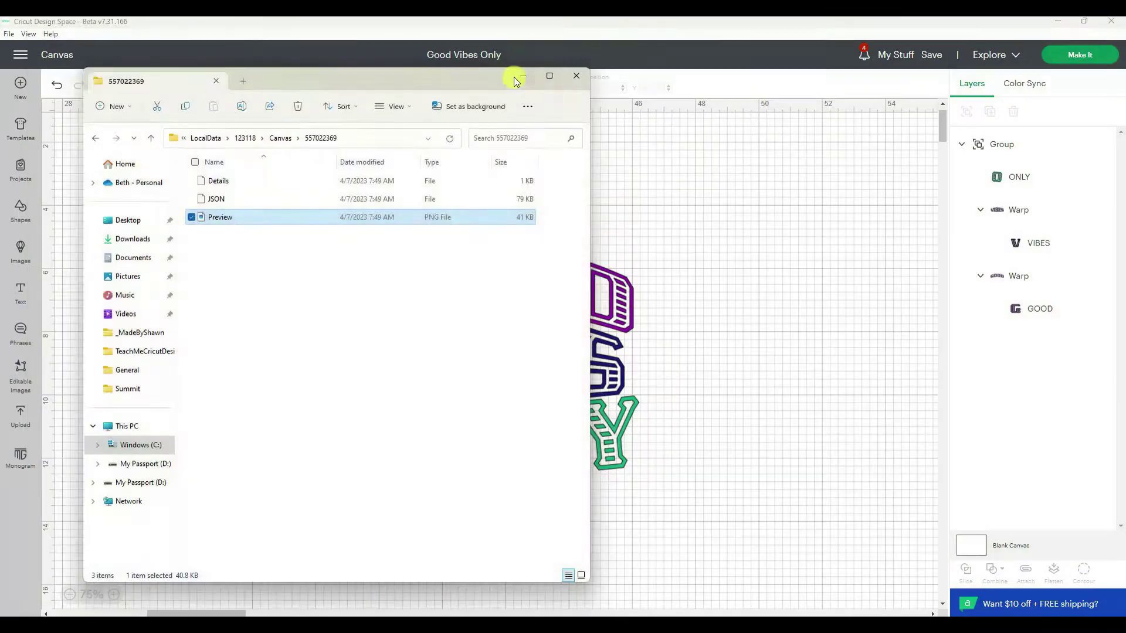
# - Back in Design Space, add a shape to the canvas and delete it, and save the Good Vibes Only project again
pyautogui.click(577, 75)
pyautogui.click(21, 208)
pyautogui.click(126, 186)
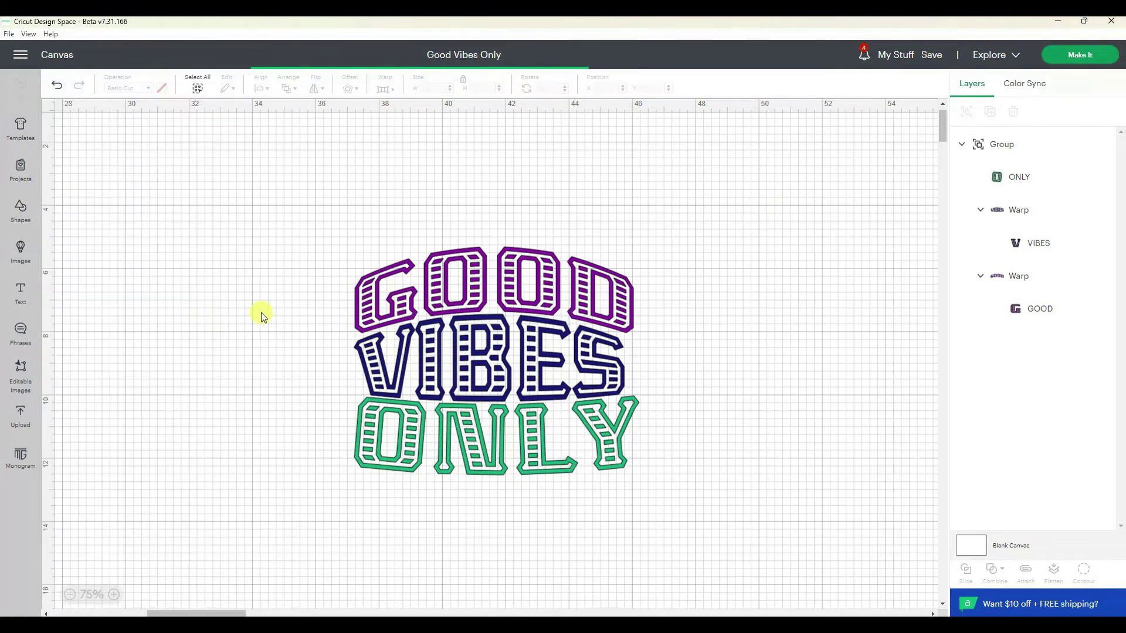
pyautogui.press('Delete')
pyautogui.click(932, 55)
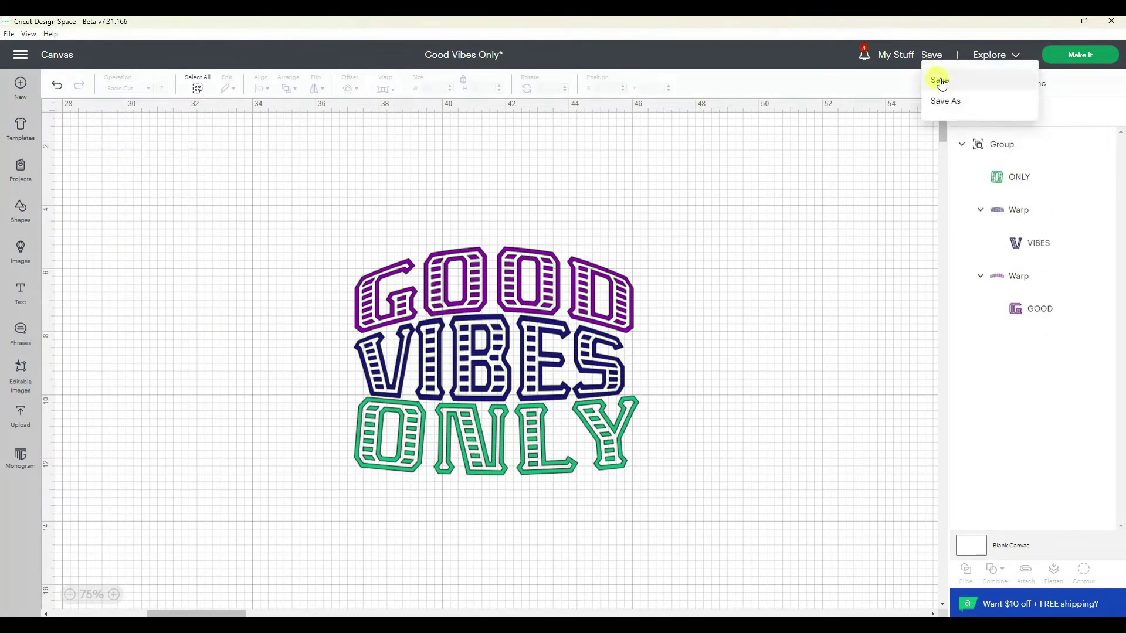
pyautogui.click(936, 79)
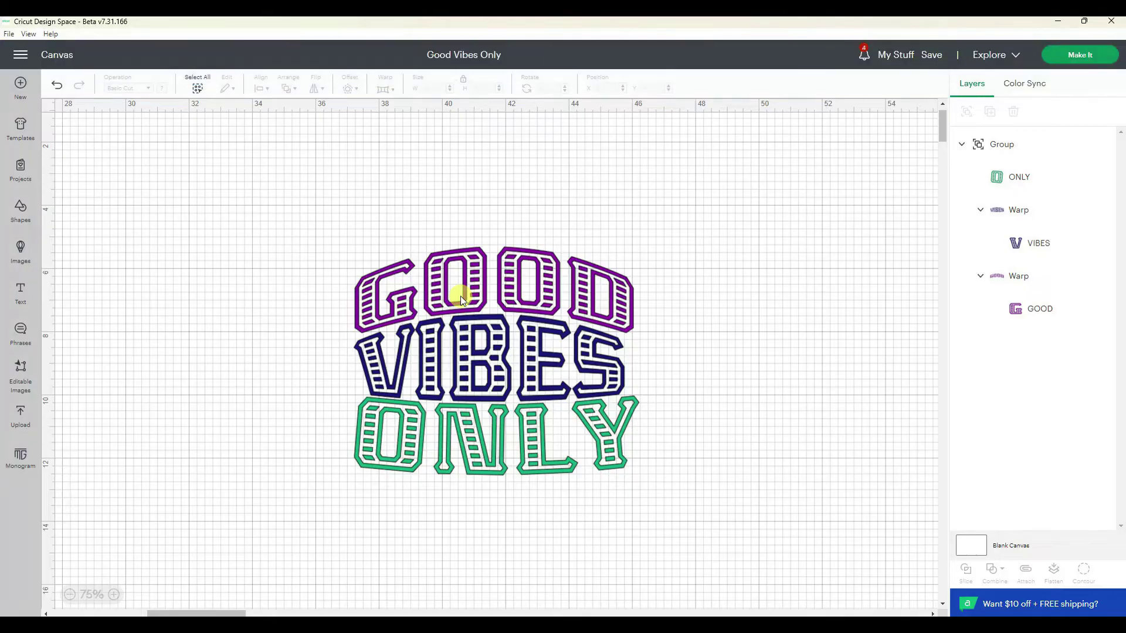
# - Look through the UserSessionData and canvasCache folders of the first account folder for the newly saved project
pyautogui.click(602, 624)
pyautogui.click(283, 138)
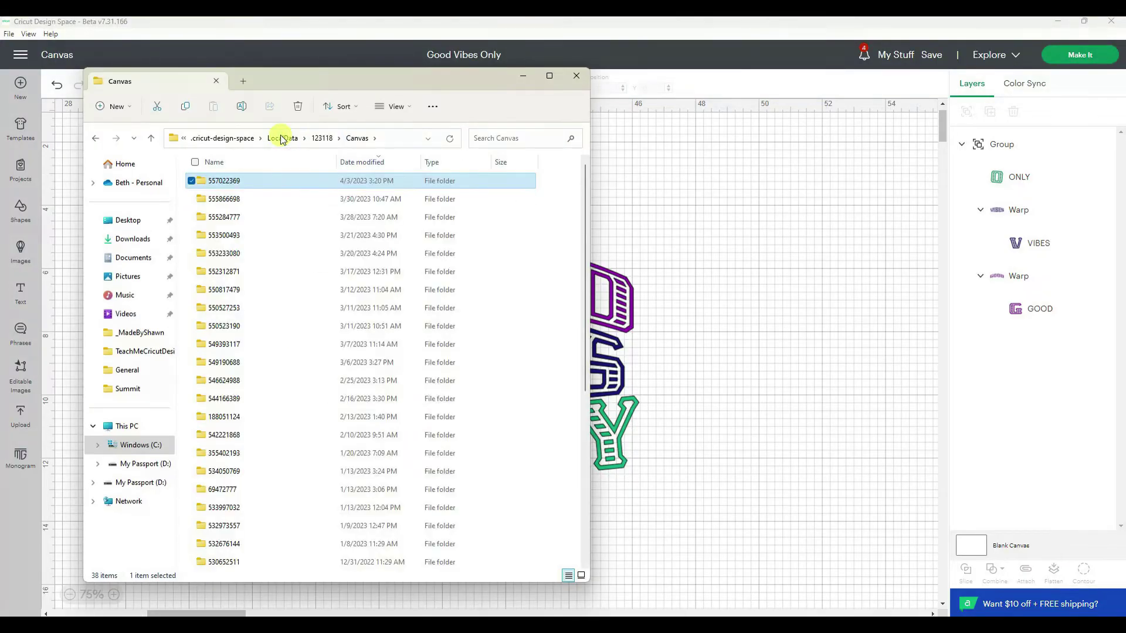
pyautogui.click(322, 137)
pyautogui.doubleClick(240, 326)
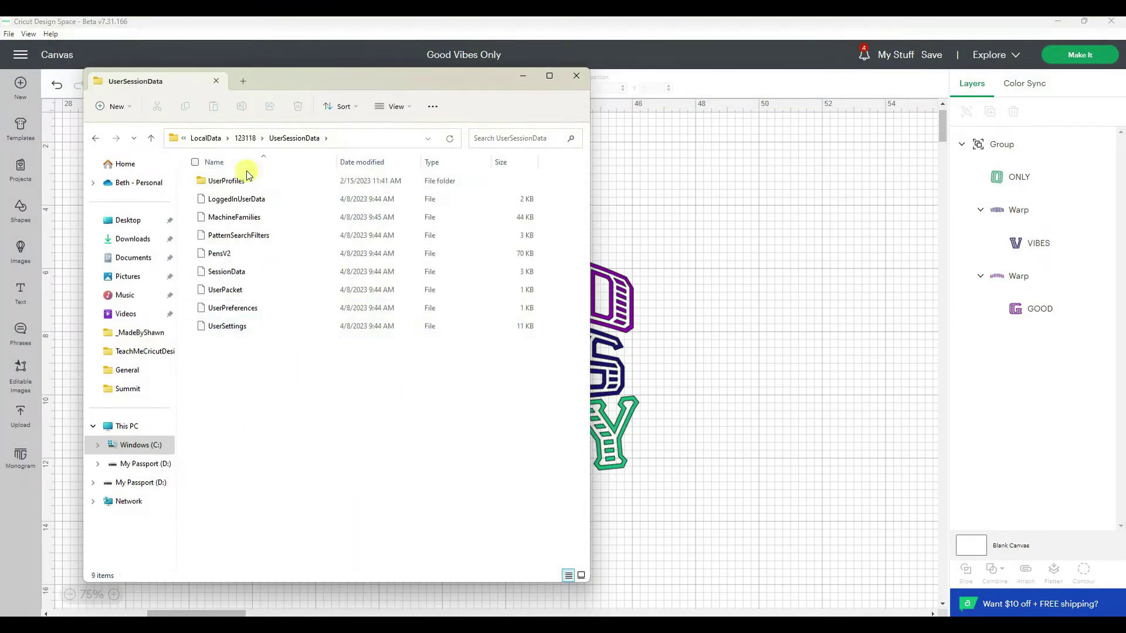
pyautogui.click(212, 138)
pyautogui.doubleClick(225, 181)
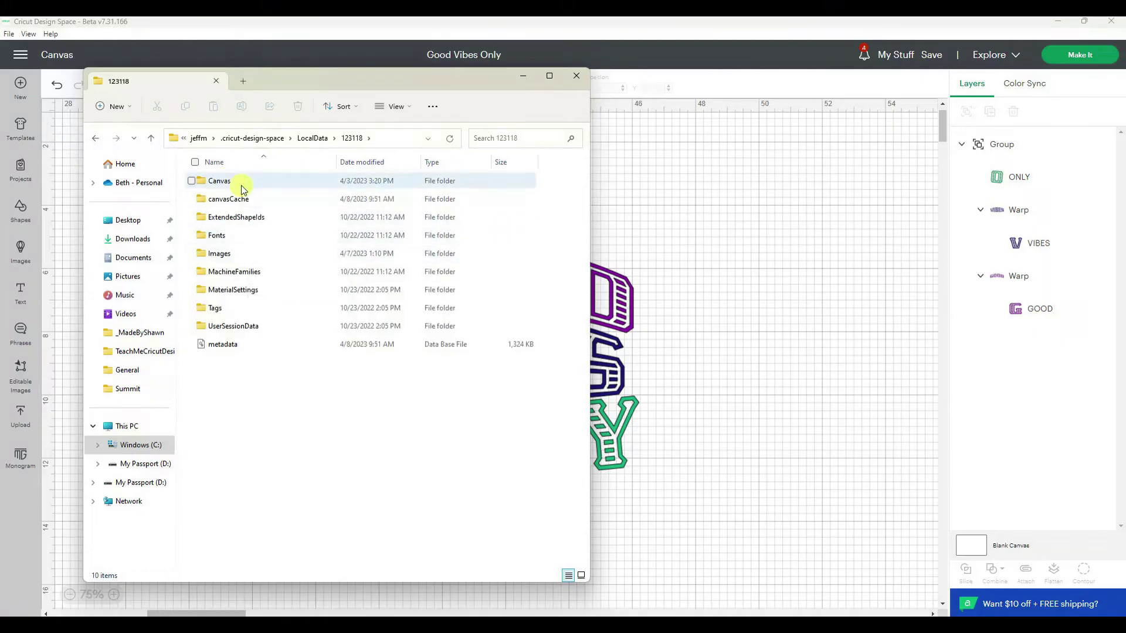
pyautogui.doubleClick(231, 199)
pyautogui.click(322, 138)
# - Open the Details file of project folder 555866698 in Notepad just once and compare its canvasId with the folder name
pyautogui.doubleClick(219, 180)
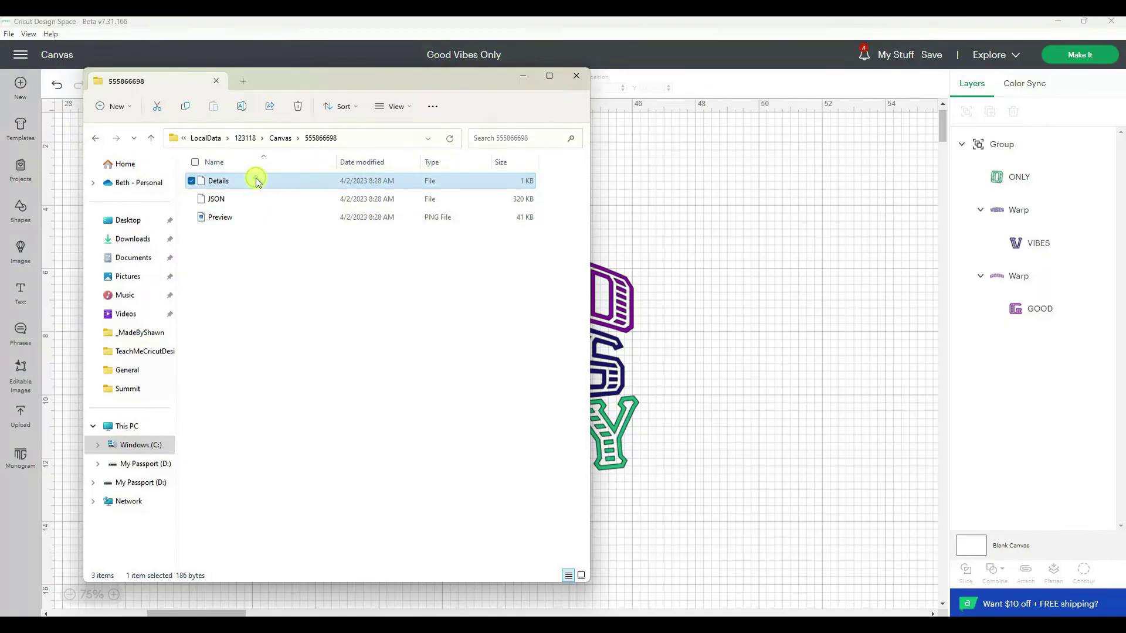
pyautogui.doubleClick(262, 180)
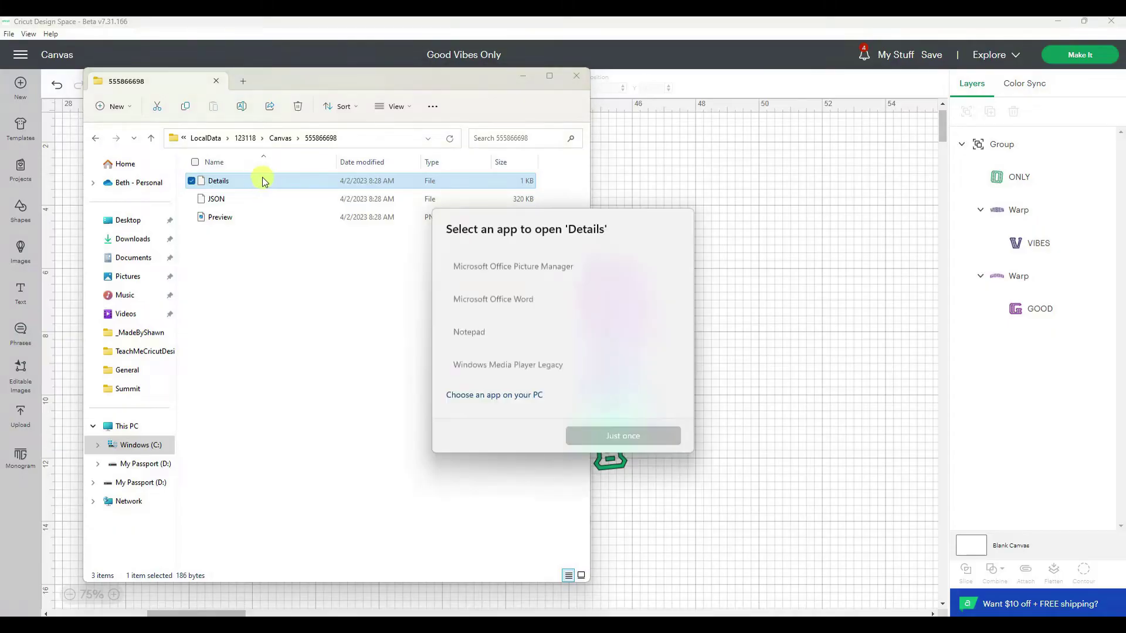
pyautogui.click(539, 330)
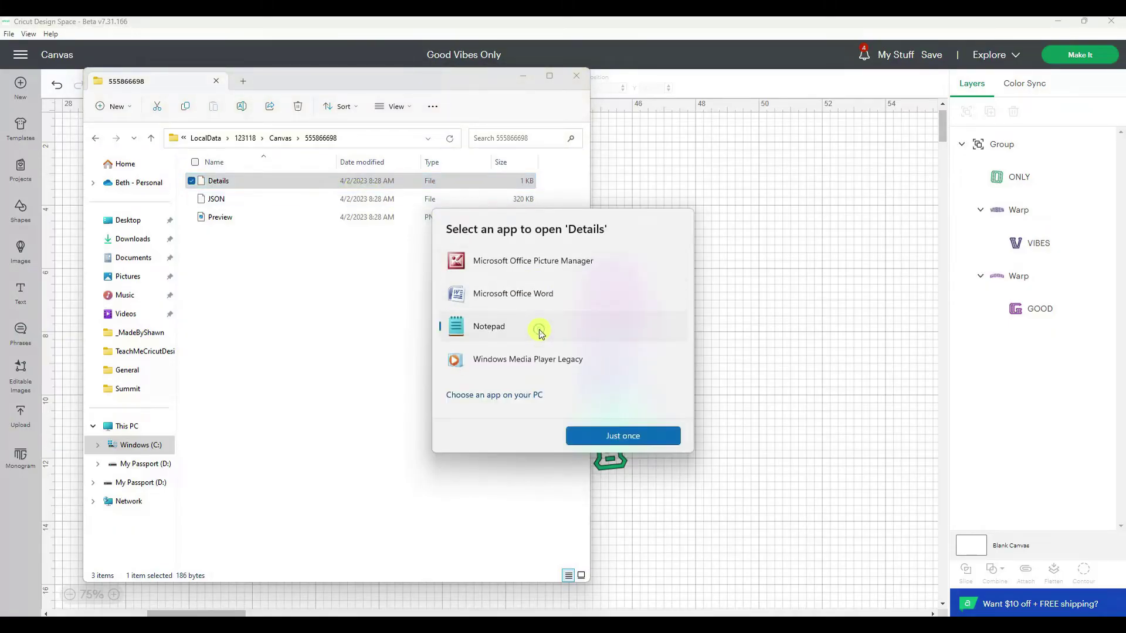
pyautogui.click(642, 434)
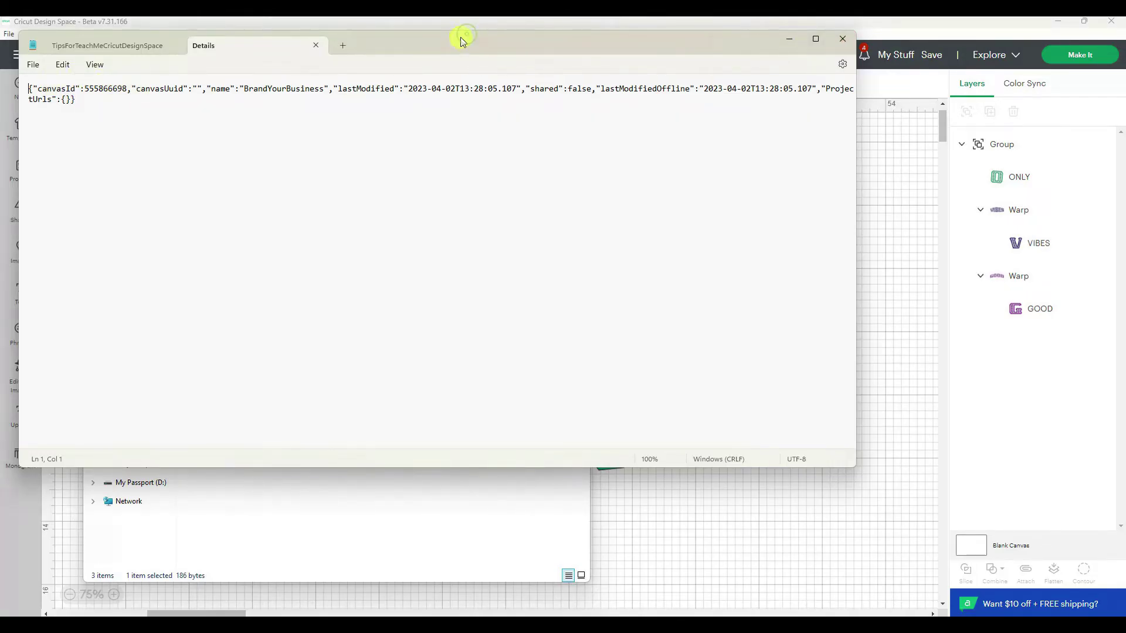
pyautogui.moveTo(460, 37)
pyautogui.mouseDown()
pyautogui.moveTo(787, 66)
pyautogui.moveTo(885, 160)
pyautogui.moveTo(862, 138)
pyautogui.mouseUp()
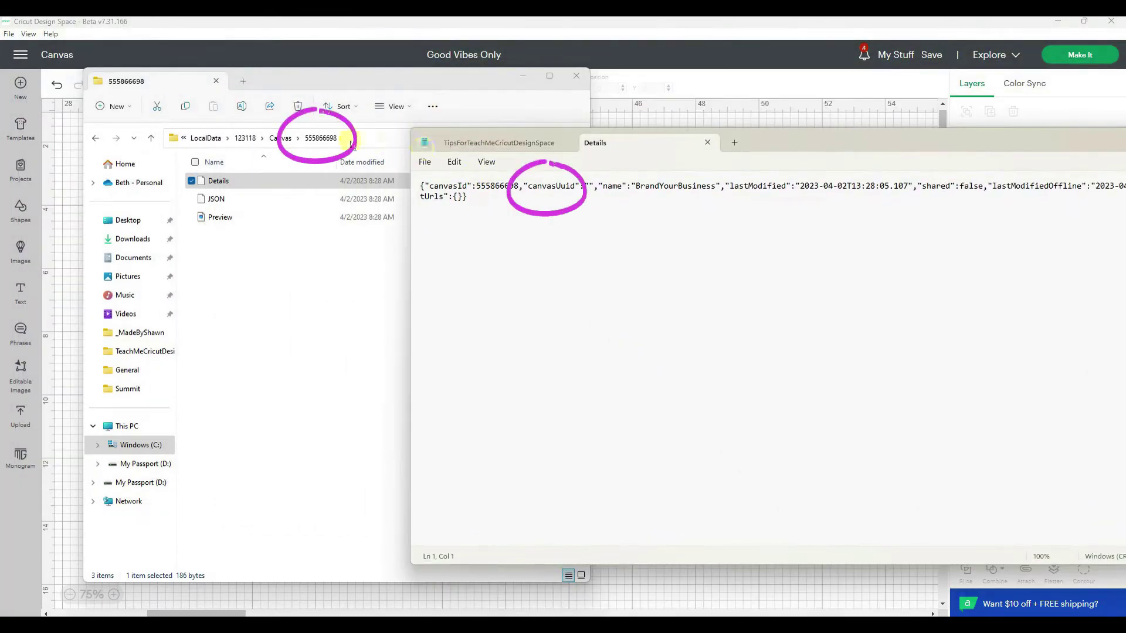
pyautogui.press('super+Down')
# - Return to Design Space and review the Good Vibes Only project details in My Projects, including its images and fonts
pyautogui.click(1033, 150)
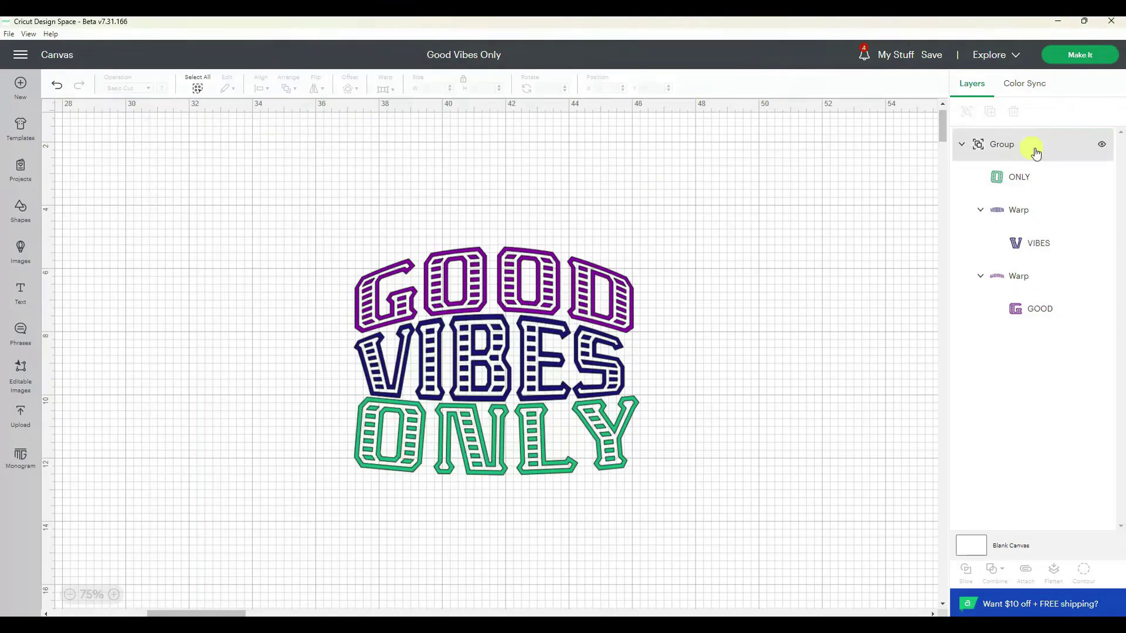
pyautogui.rightClick(1035, 152)
pyautogui.click(21, 170)
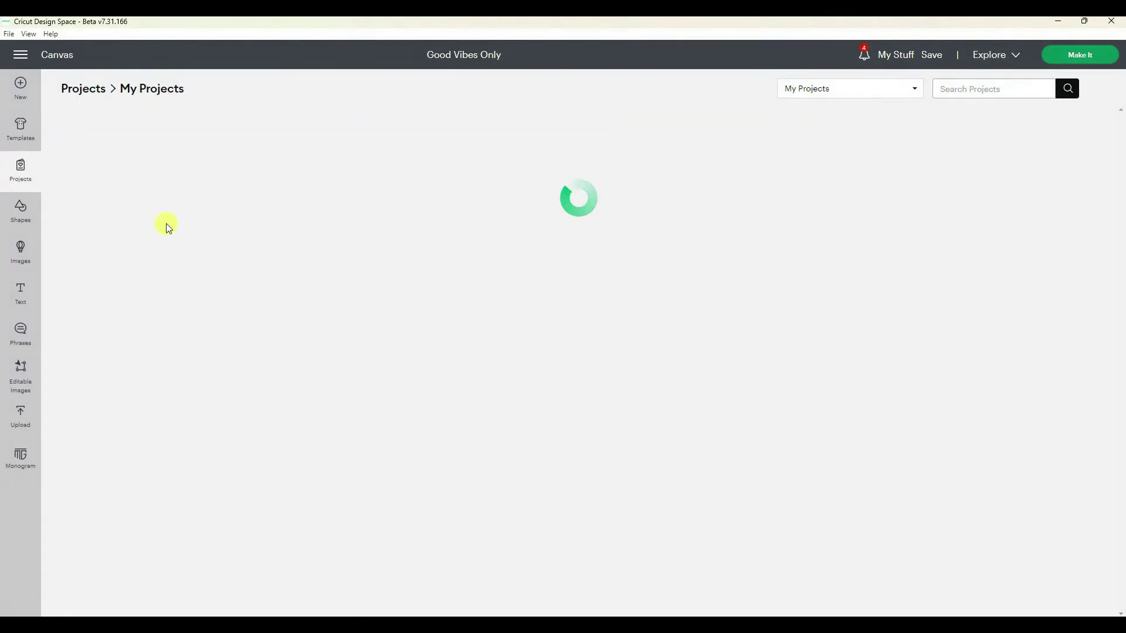
pyautogui.click(205, 132)
pyautogui.click(176, 174)
pyautogui.scroll(-1, 575, 329)
pyautogui.click(645, 603)
pyautogui.scroll(-1, 608, 457)
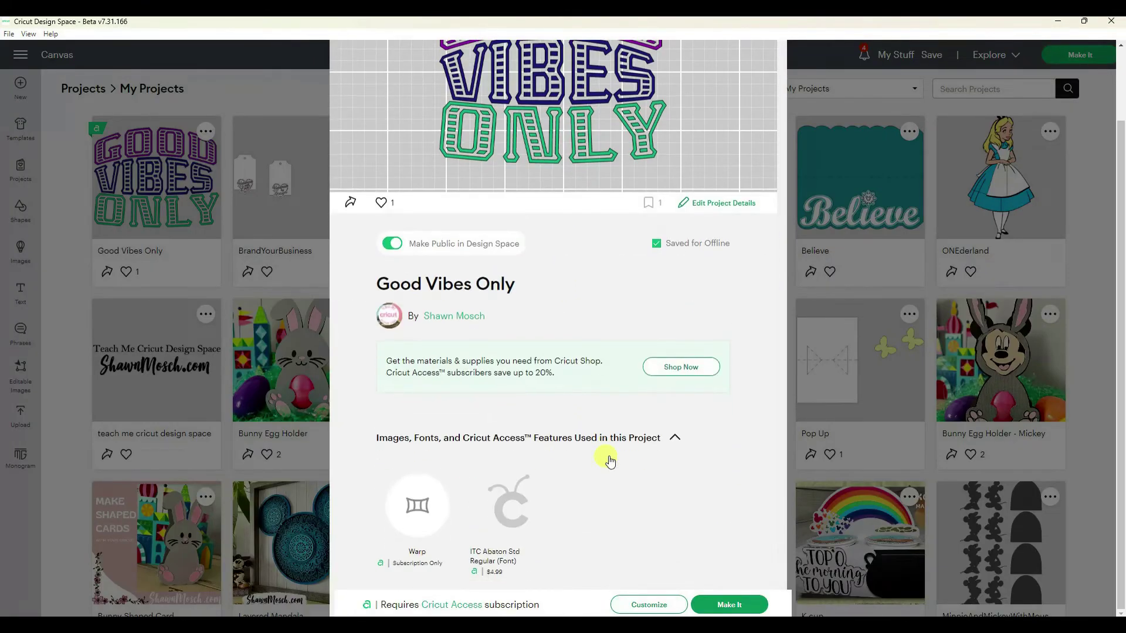
# - Close the project details, check the Good Vibes Only project's Save for Offline option, and return to the canvas
pyautogui.scroll(2, 608, 457)
pyautogui.click(755, 60)
pyautogui.click(205, 132)
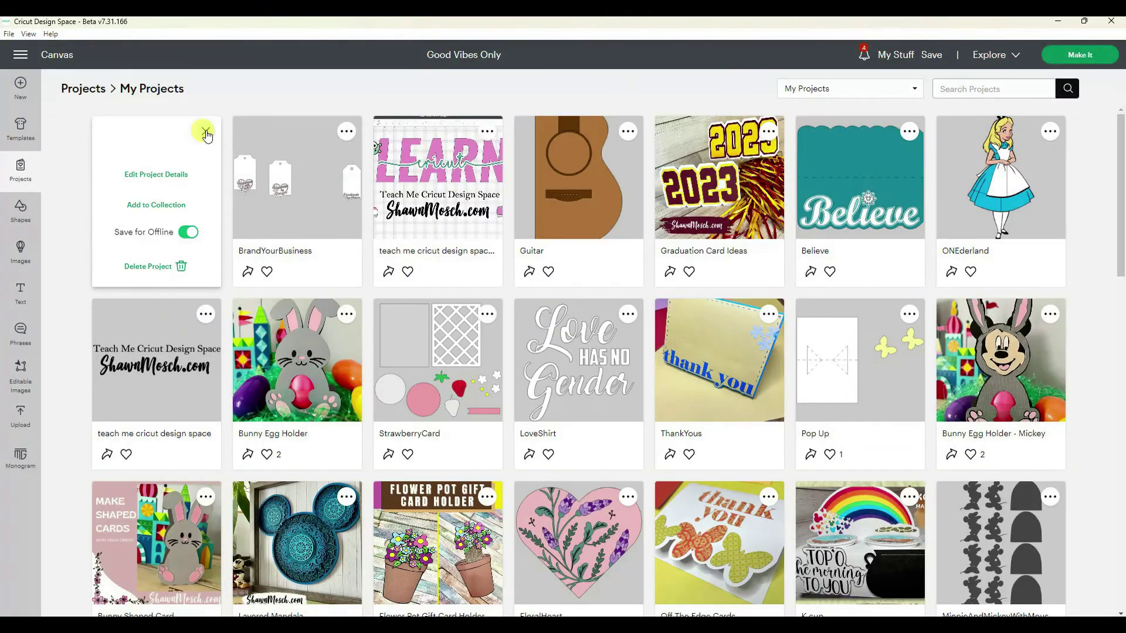
pyautogui.click(20, 170)
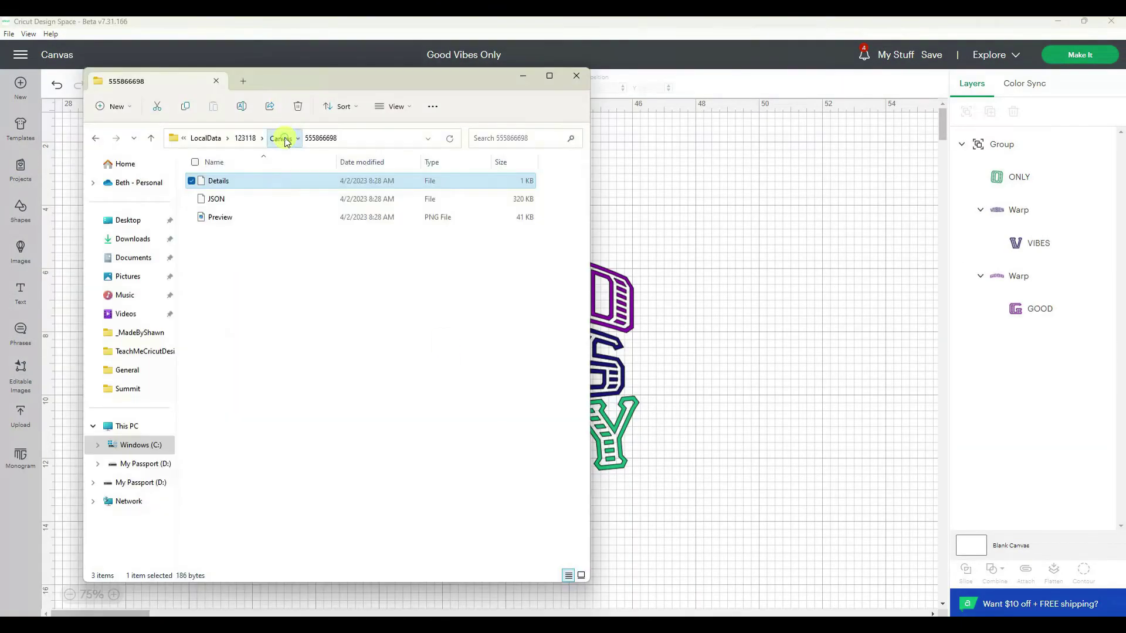
# - Look through the project folders in Canvas and view the Preview image stored in folder 549393117
pyautogui.click(234, 218)
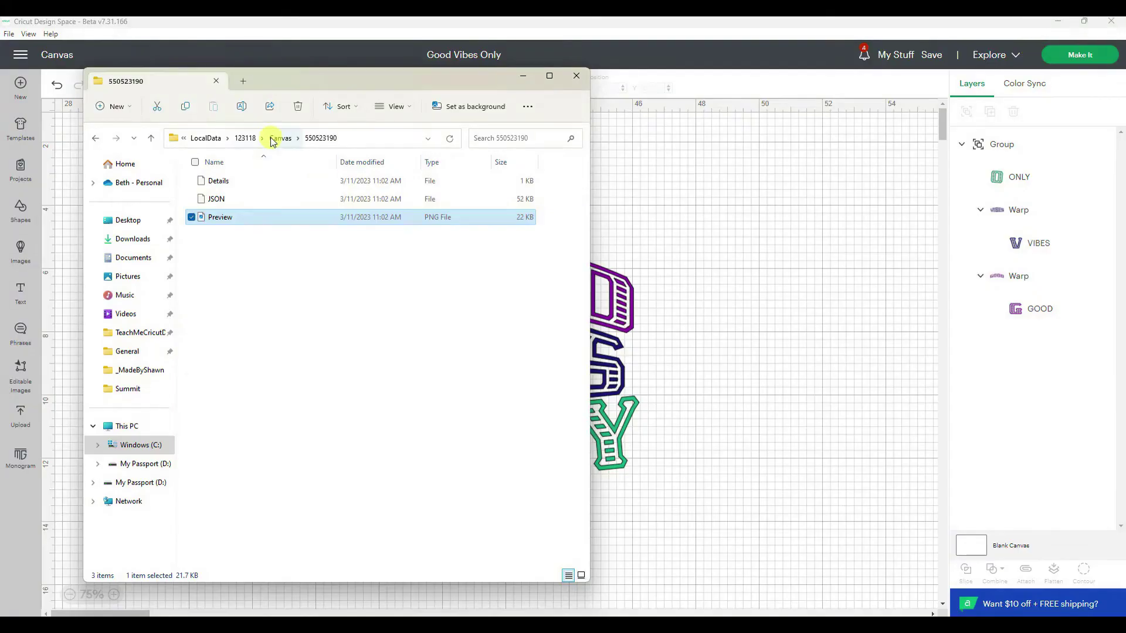
pyautogui.click(280, 138)
pyautogui.click(229, 348)
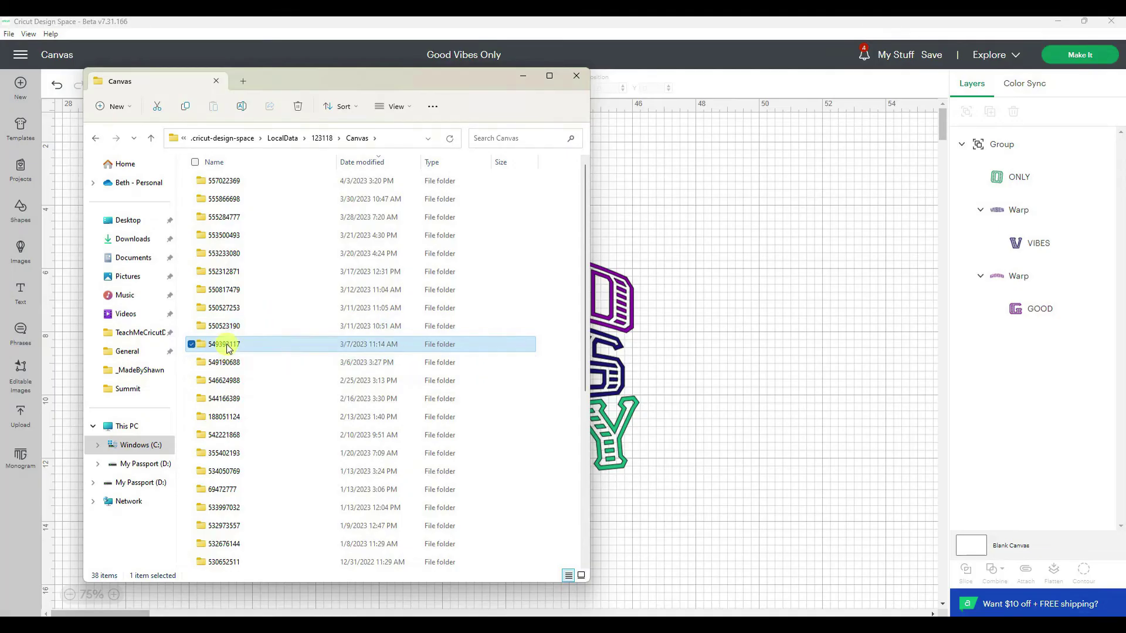
pyautogui.doubleClick(229, 346)
pyautogui.doubleClick(213, 217)
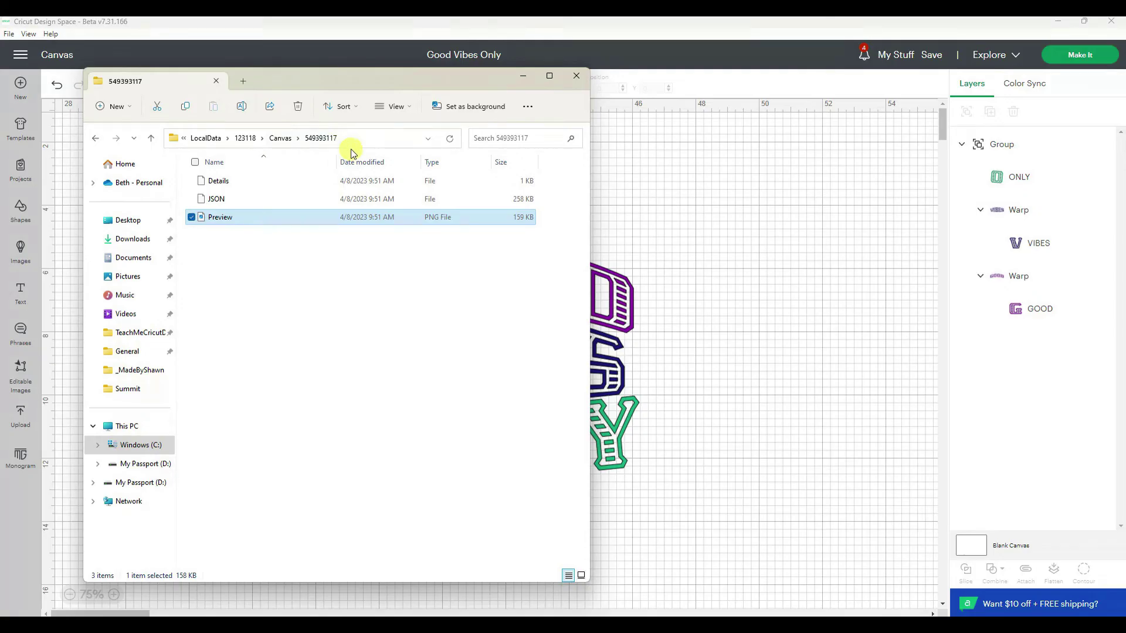
# - Return to Design Space, check the save options of Good Vibes Only, and start a new blank project
pyautogui.click(661, 220)
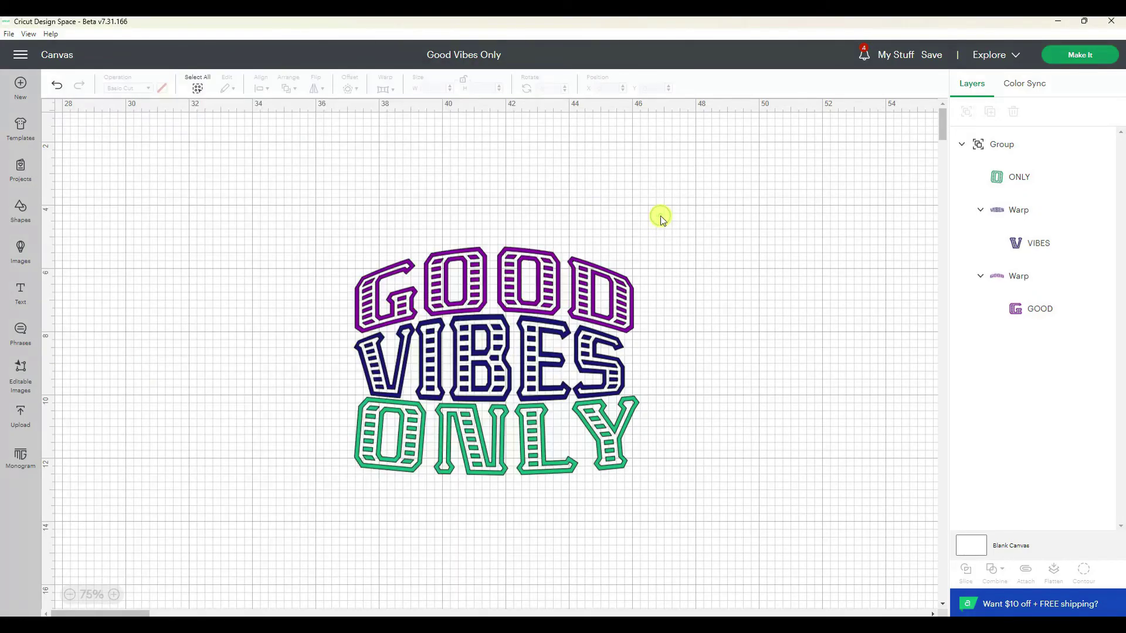
pyautogui.click(930, 53)
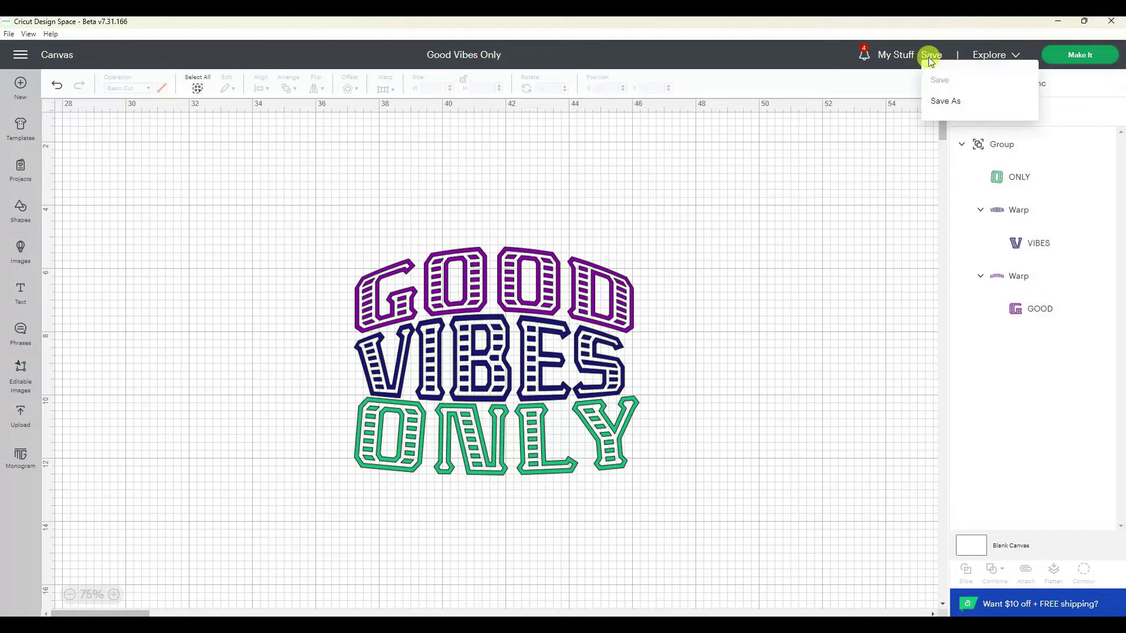
pyautogui.click(733, 211)
pyautogui.click(15, 85)
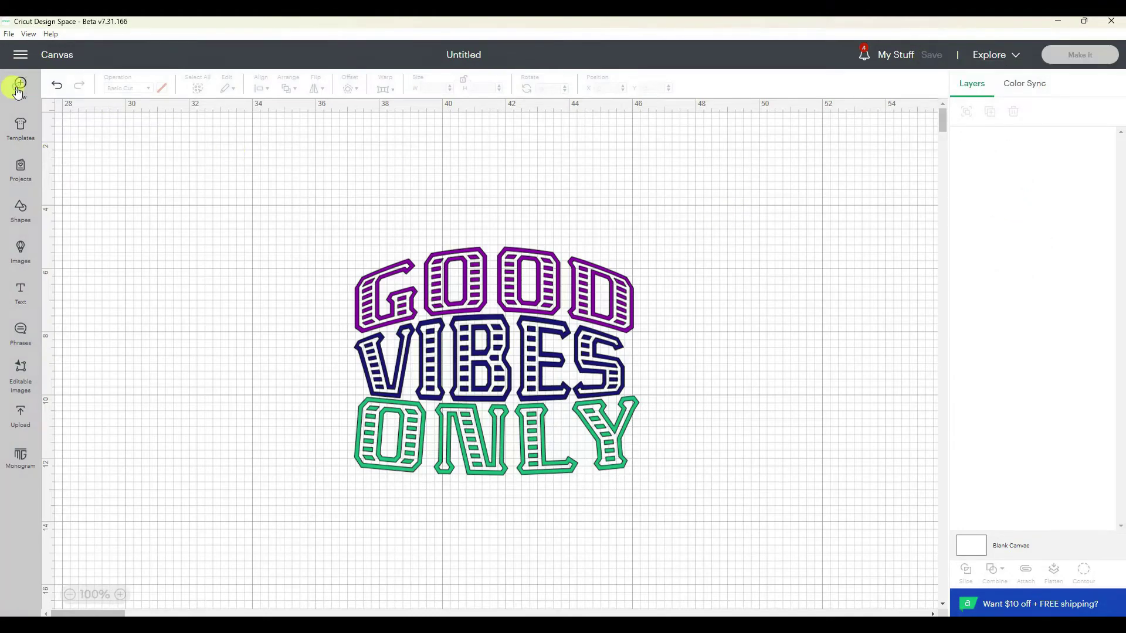
# - Bring the Preview PNG from folder 549393117 into a new image upload and dismiss the file selection dialog
pyautogui.click(21, 417)
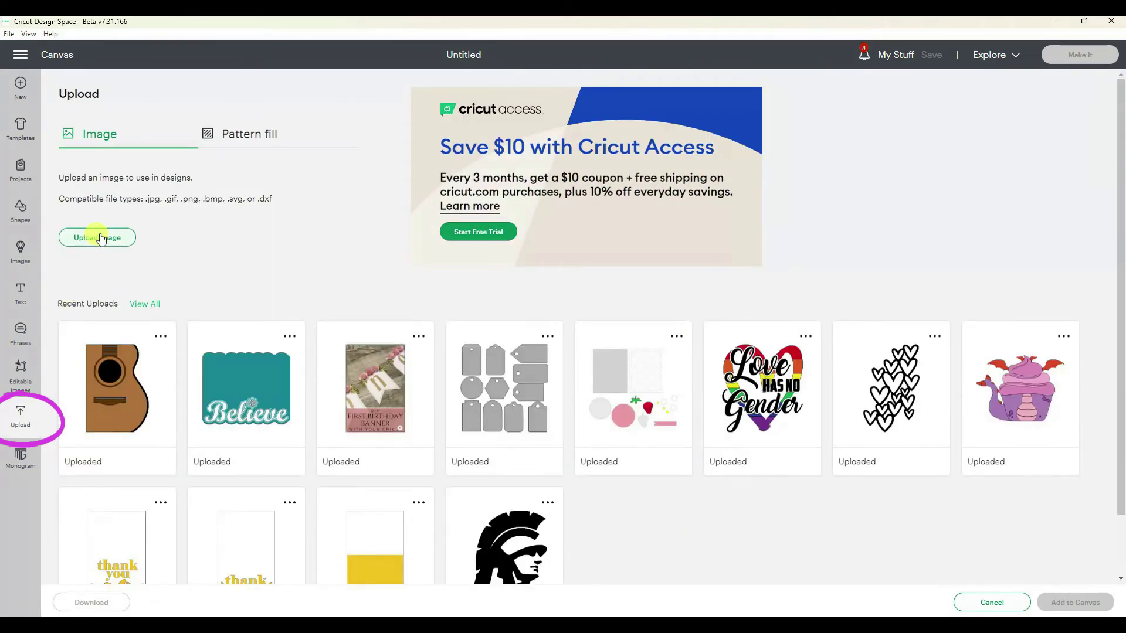
pyautogui.click(100, 236)
pyautogui.click(597, 327)
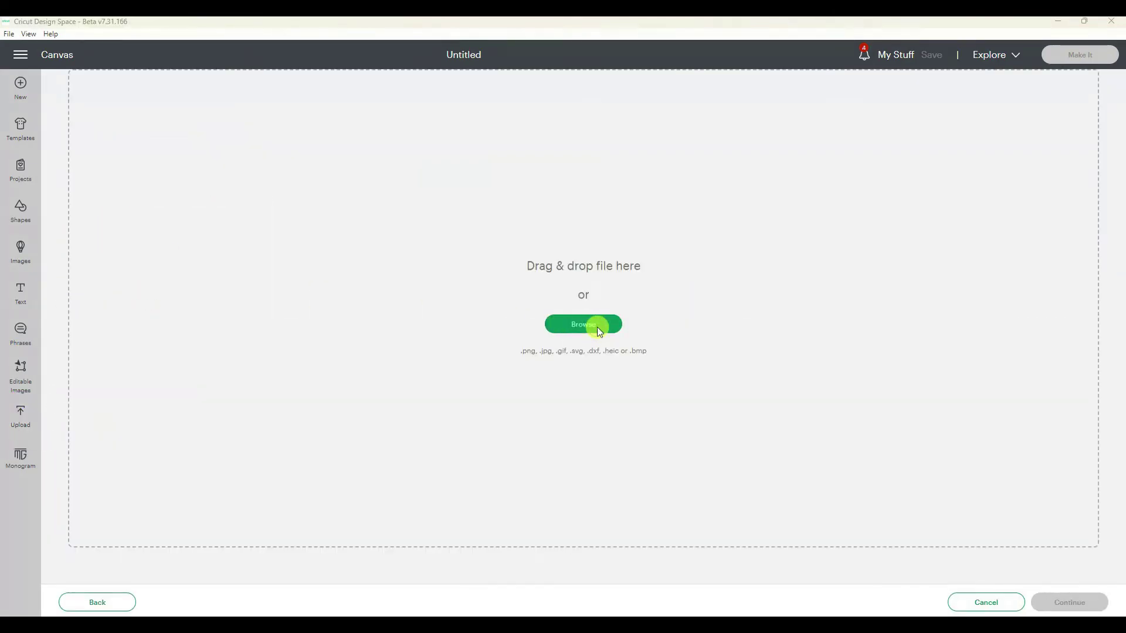
pyautogui.moveTo(551, 625)
pyautogui.click(550, 574)
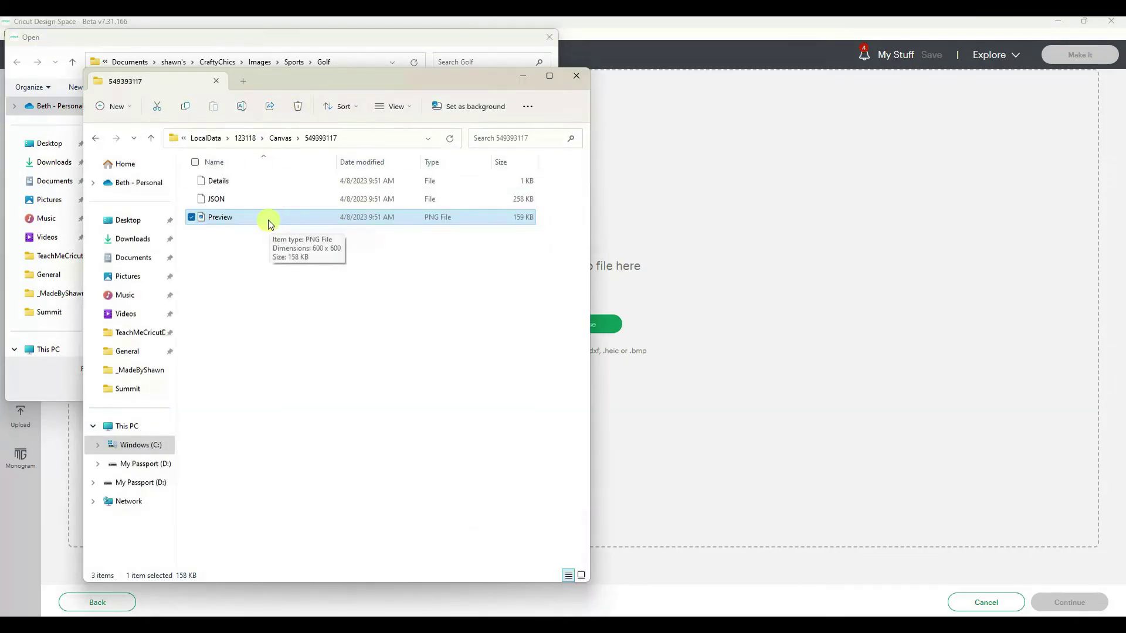
pyautogui.moveTo(269, 220); pyautogui.dragTo(761, 269)
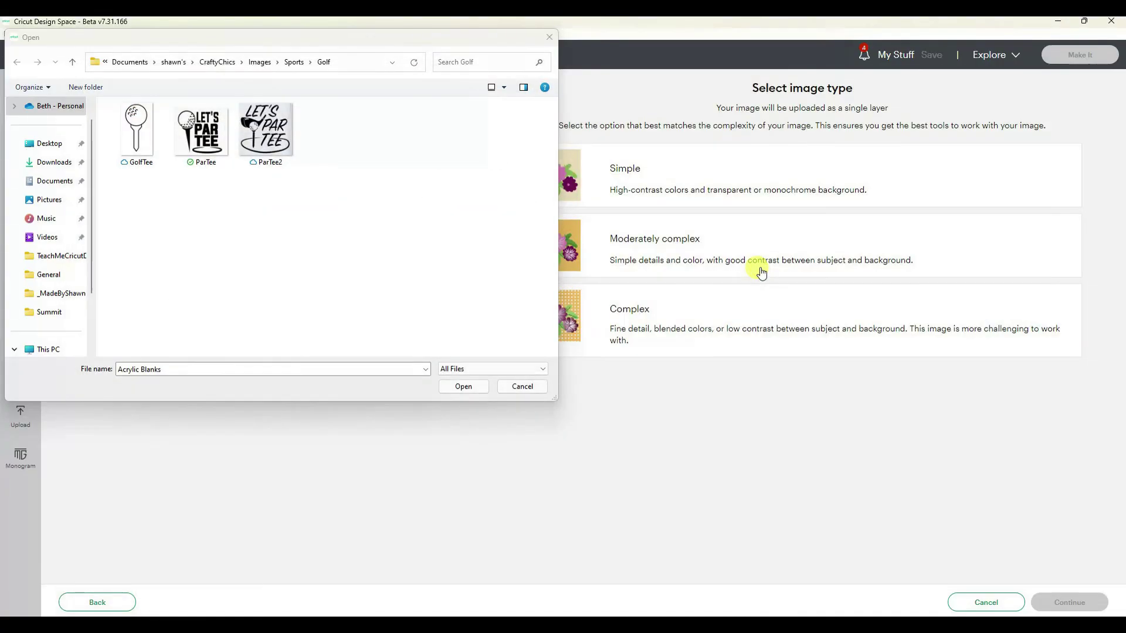
pyautogui.click(546, 37)
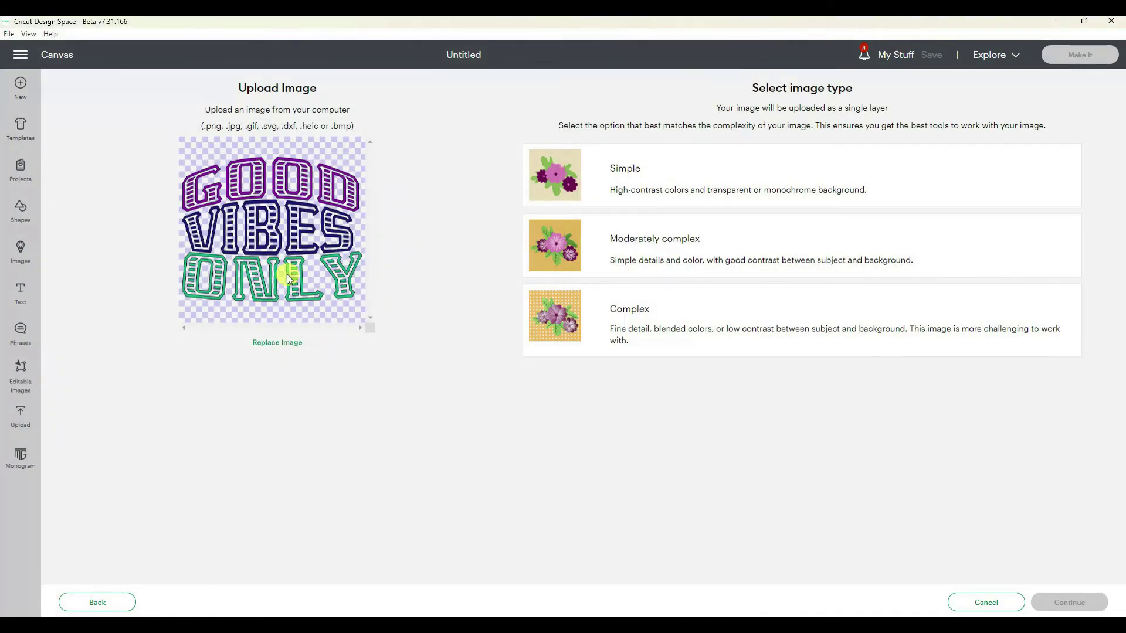
# - Set the image type to Complex, preview the cut image without removing any background, and apply it
pyautogui.click(553, 333)
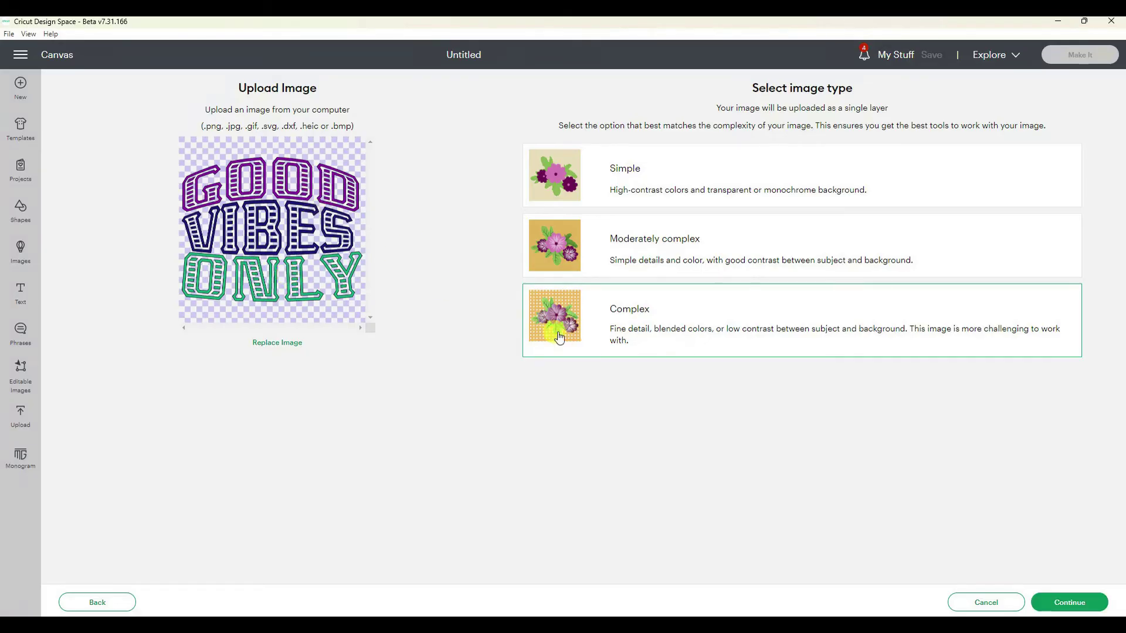
pyautogui.click(1081, 602)
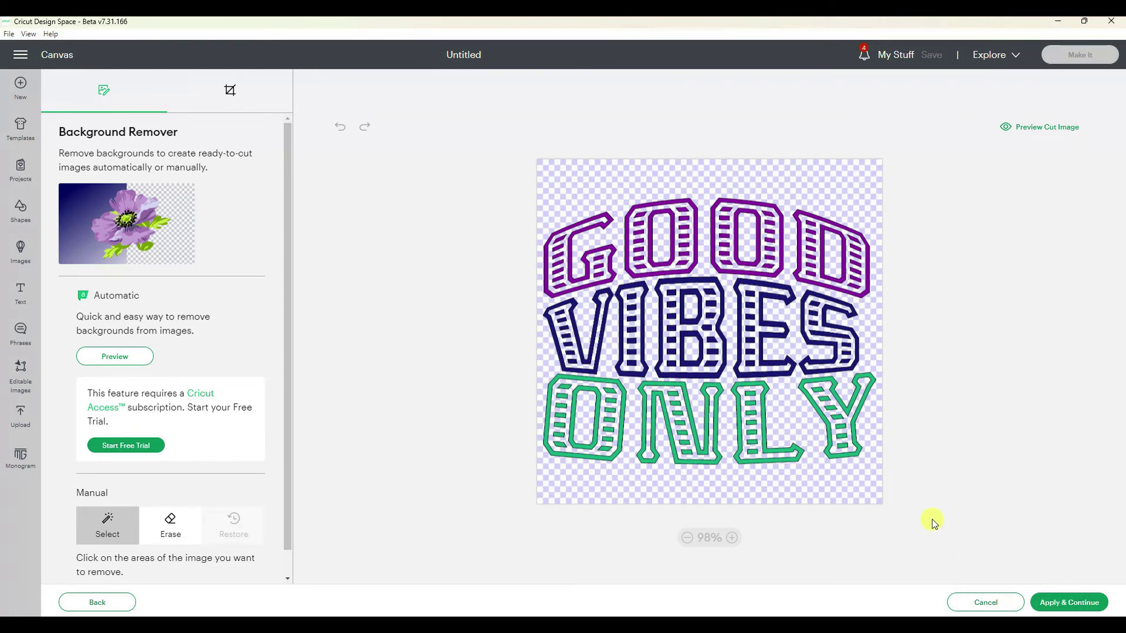
pyautogui.click(1023, 128)
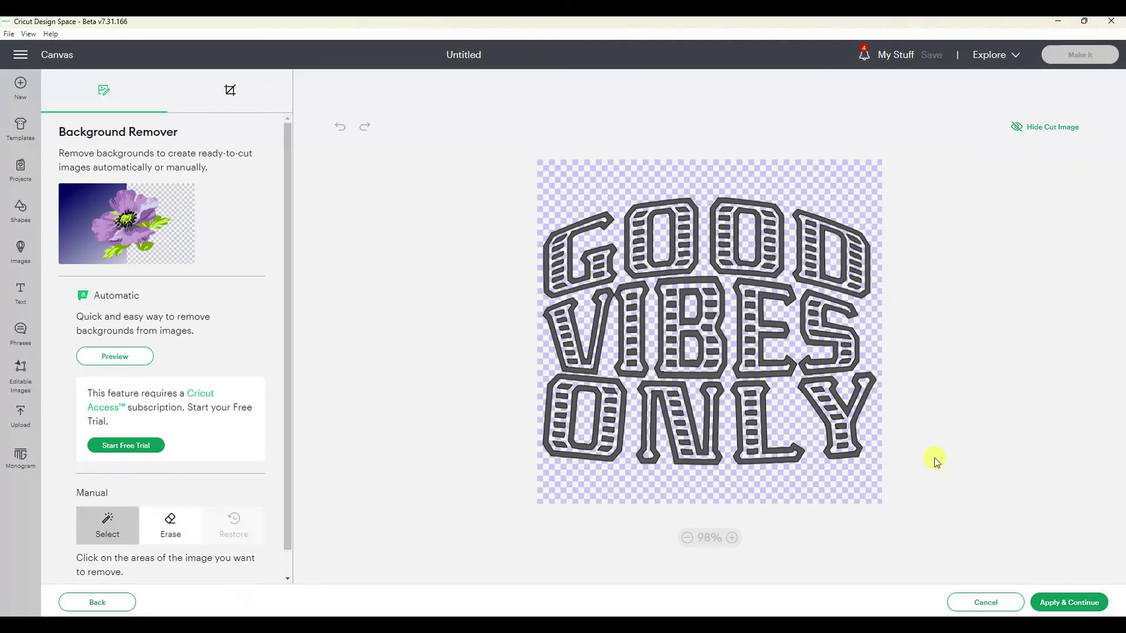
pyautogui.click(1075, 604)
# - Choose Cut Image as the upload type, name the image GoodVibesOnlyTest, and upload it without tags
pyautogui.click(261, 396)
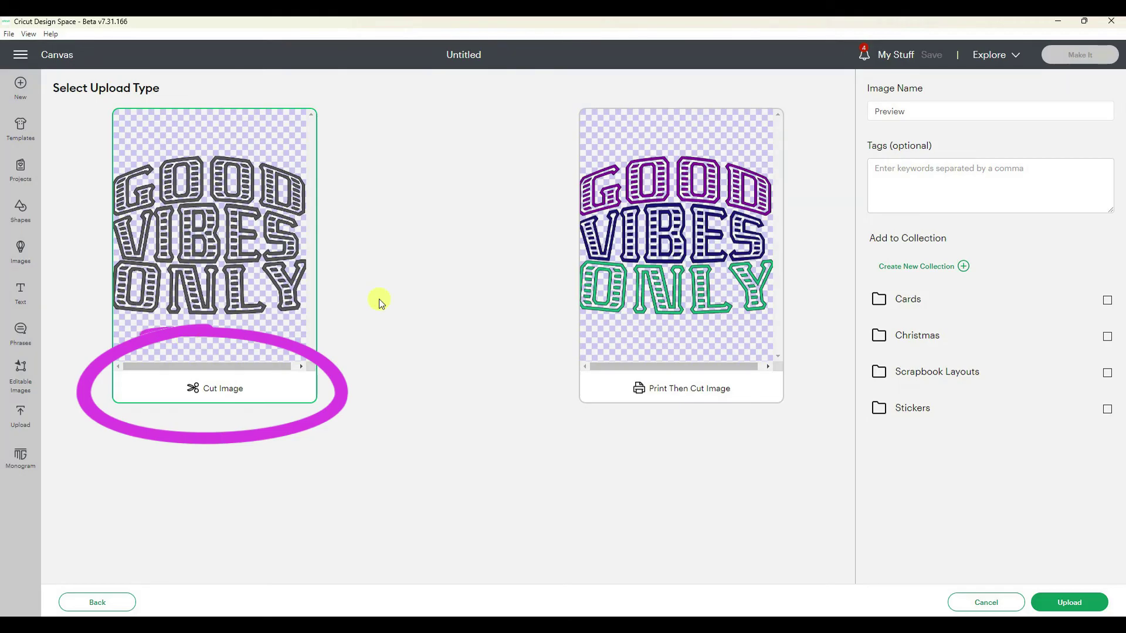
pyautogui.doubleClick(917, 111)
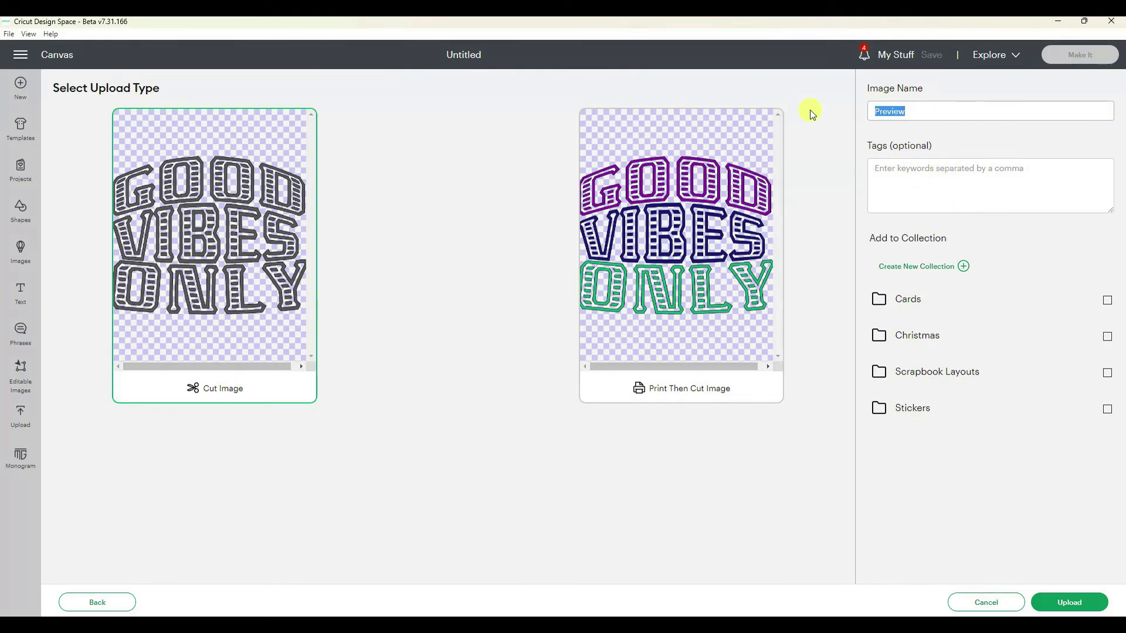
pyautogui.write('GoodVibesOnlyTest')
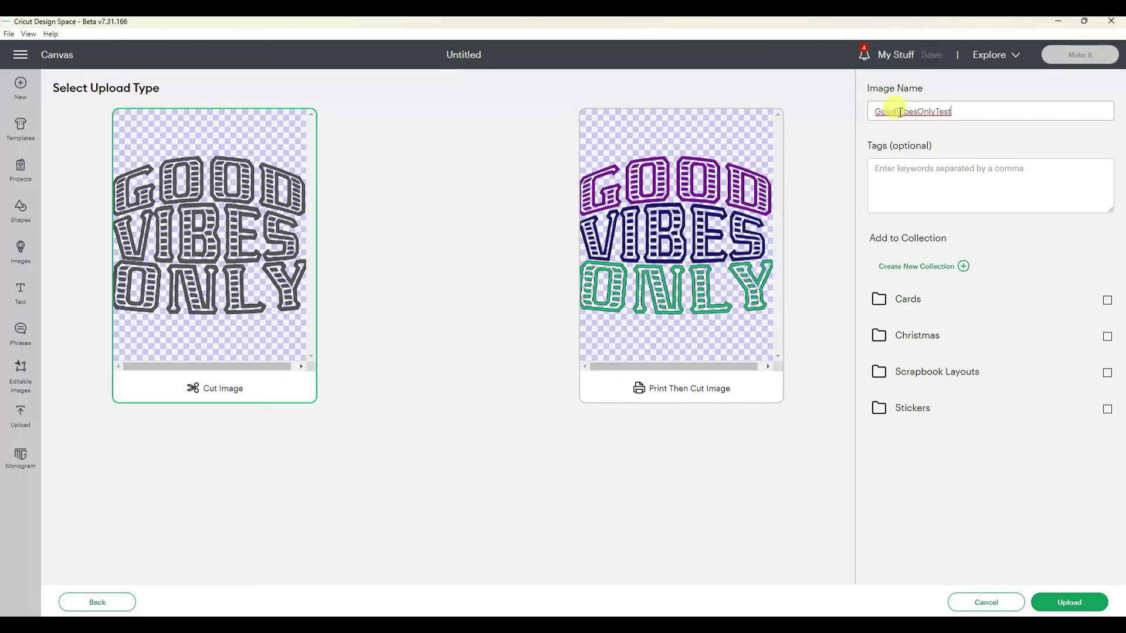
pyautogui.click(952, 185)
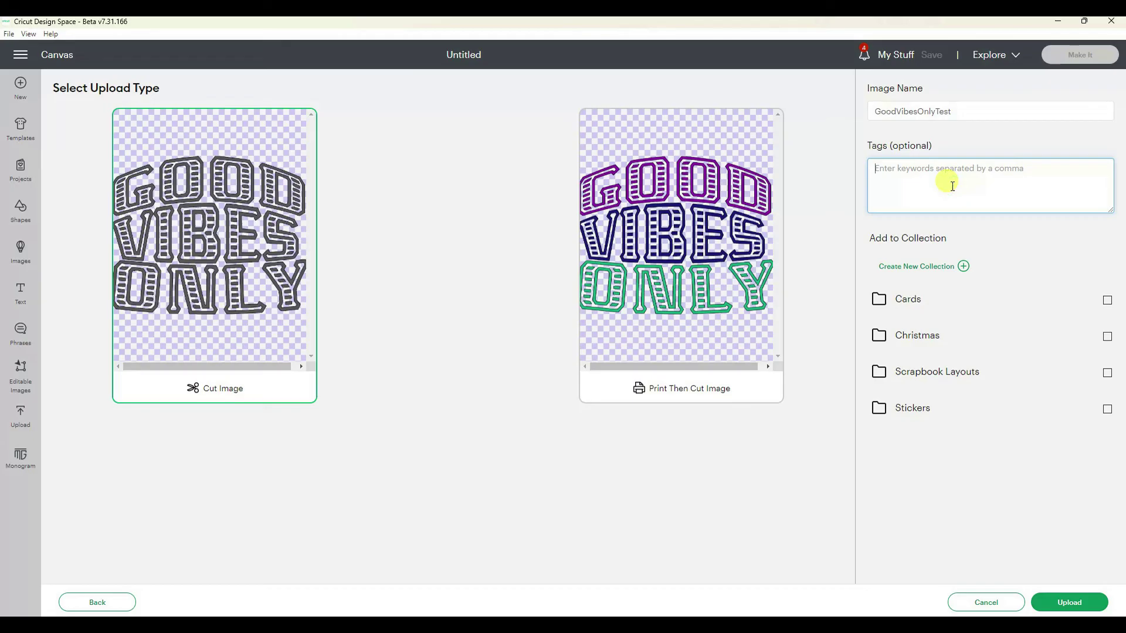
pyautogui.click(1054, 602)
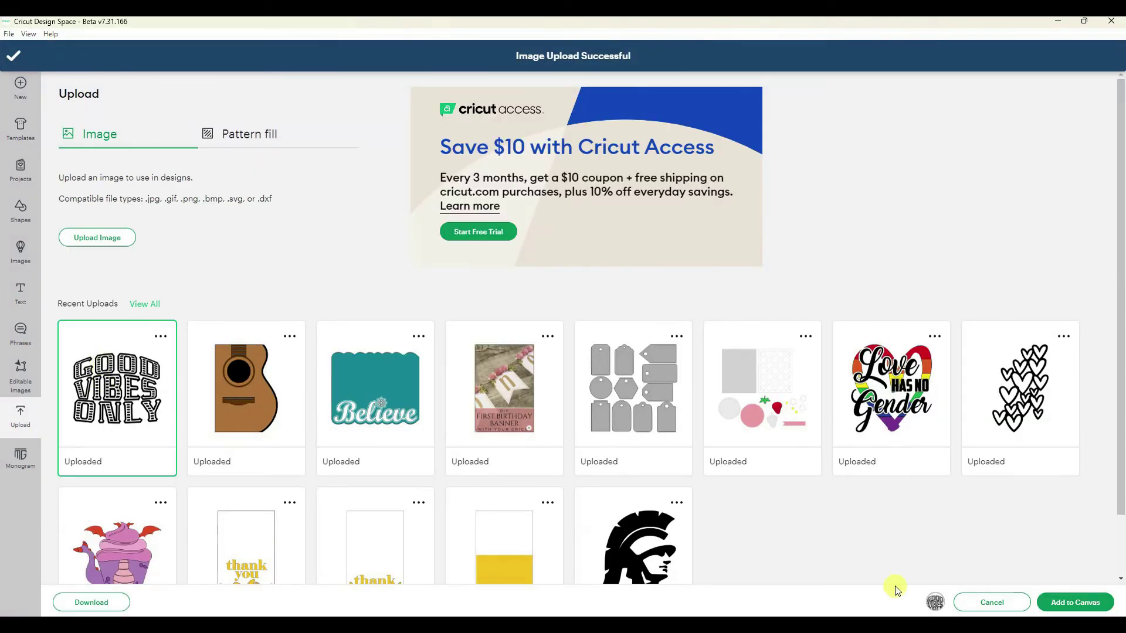
# - Add the uploaded image to the canvas, move it right until its left edge is at about 5.6 on the ruler, and deselect it
pyautogui.click(1076, 603)
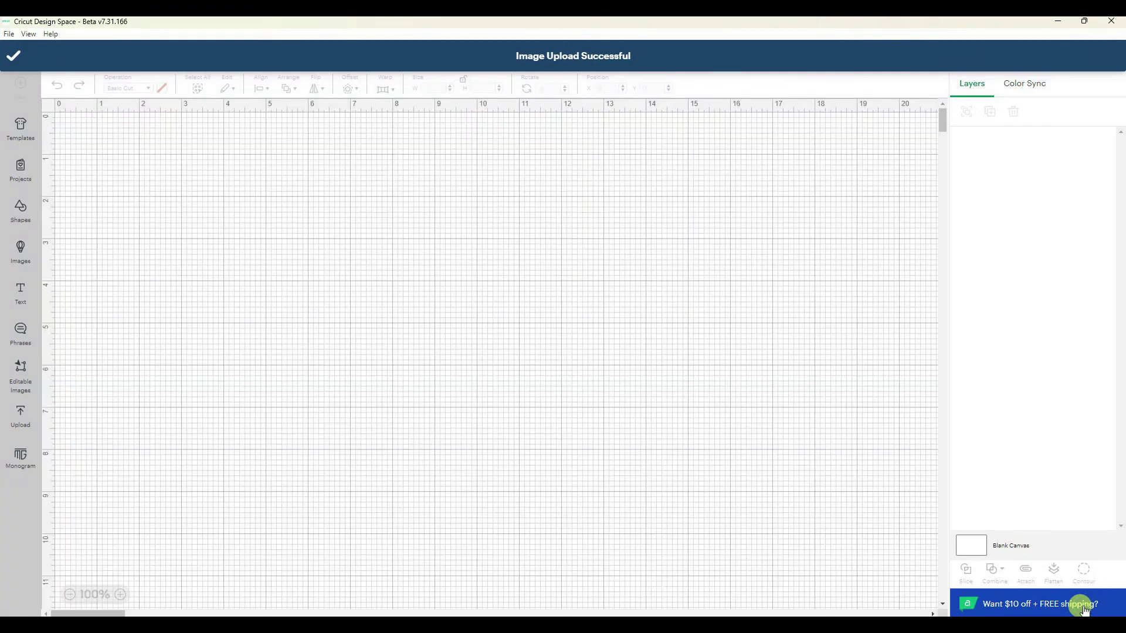
pyautogui.moveTo(339, 269); pyautogui.dragTo(555, 293)
pyautogui.click(672, 277)
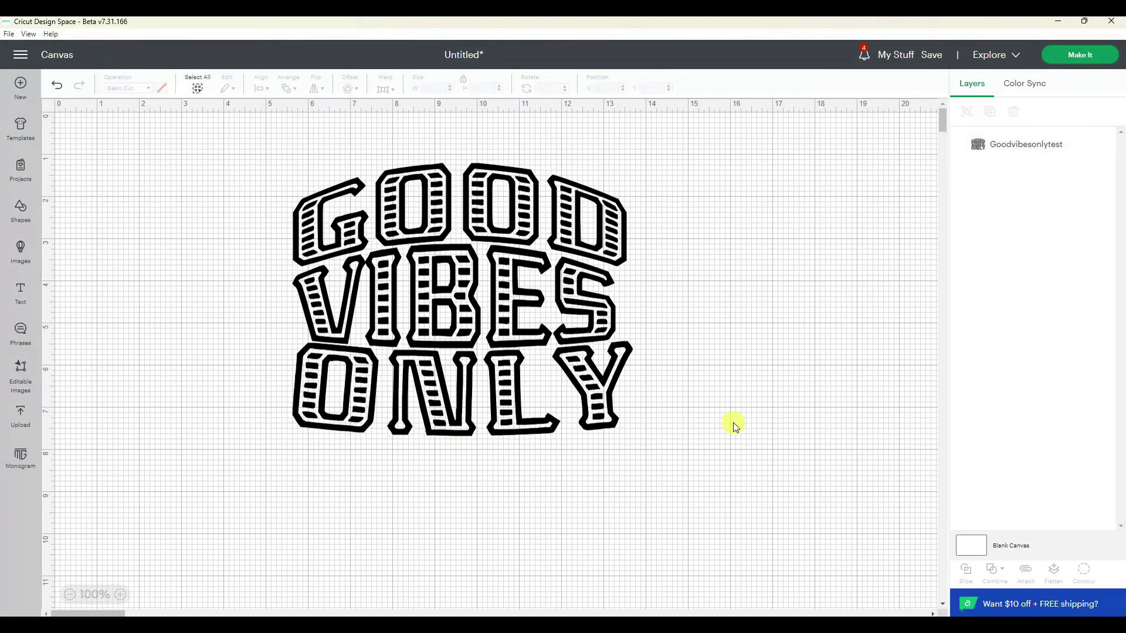